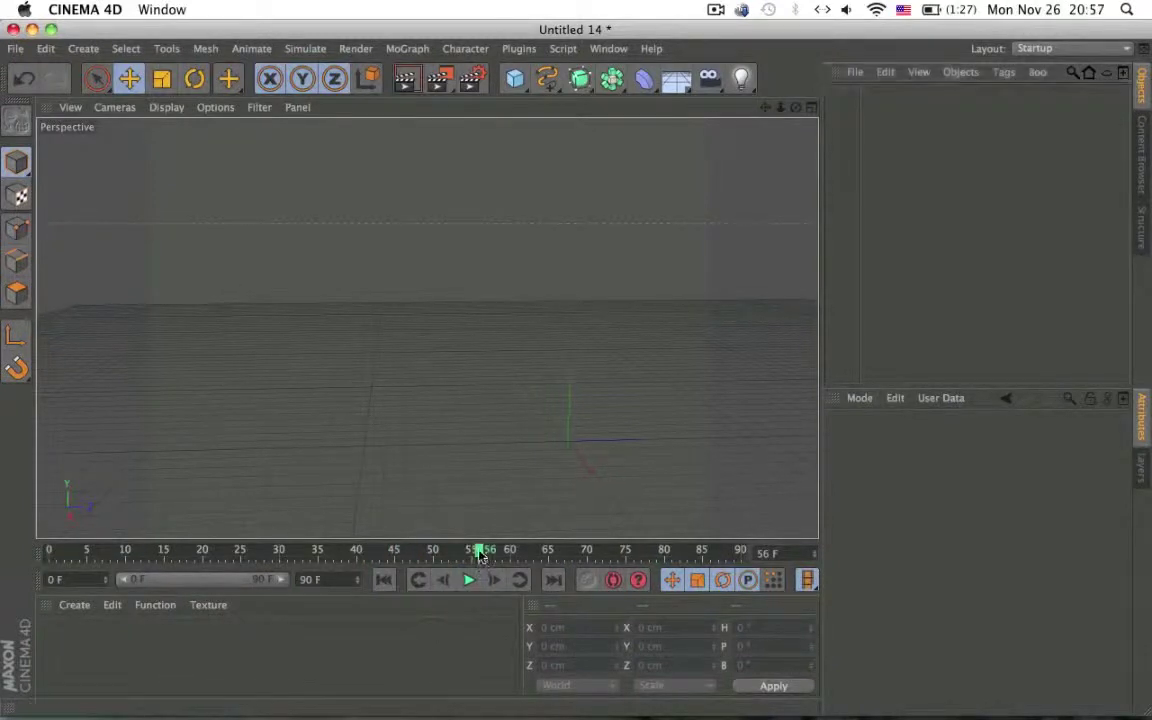
- Return the playhead to frame 0 of the empty scene
key(shift+f)
alt+drag(614, 326, 504, 337)
alt+middle_drag(504, 337, 452, 251)
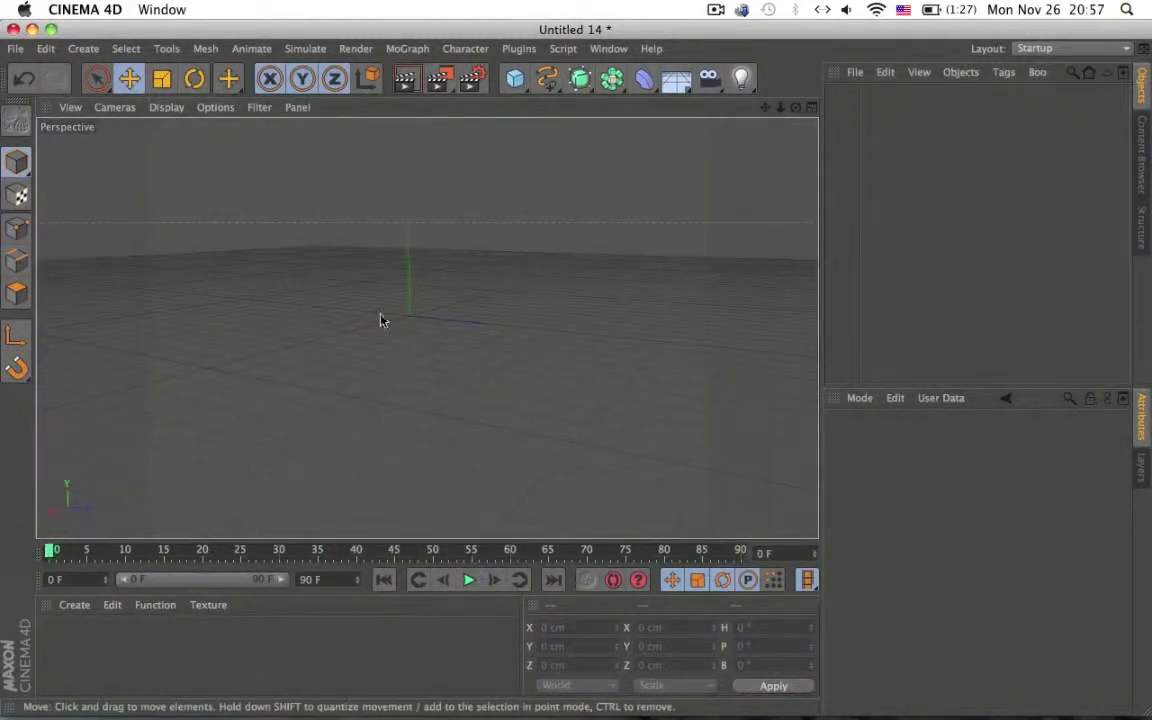
alt+drag(381, 320, 424, 405)
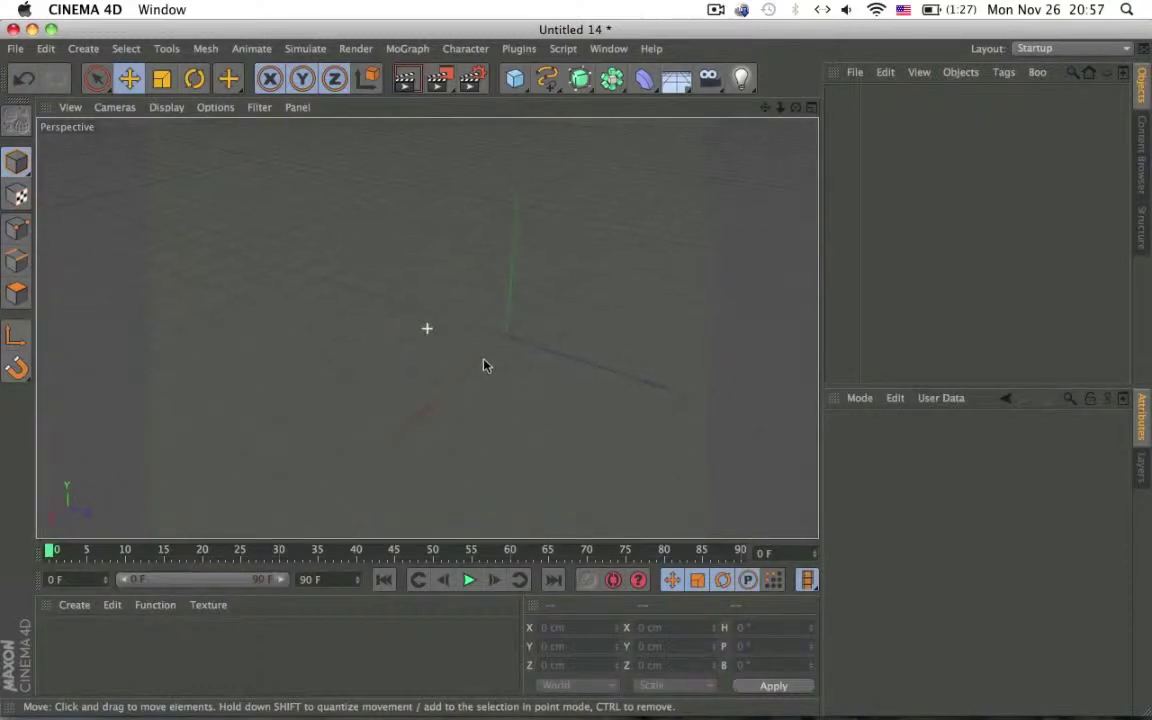
alt+drag(484, 365, 576, 336)
alt+drag(446, 390, 306, 354)
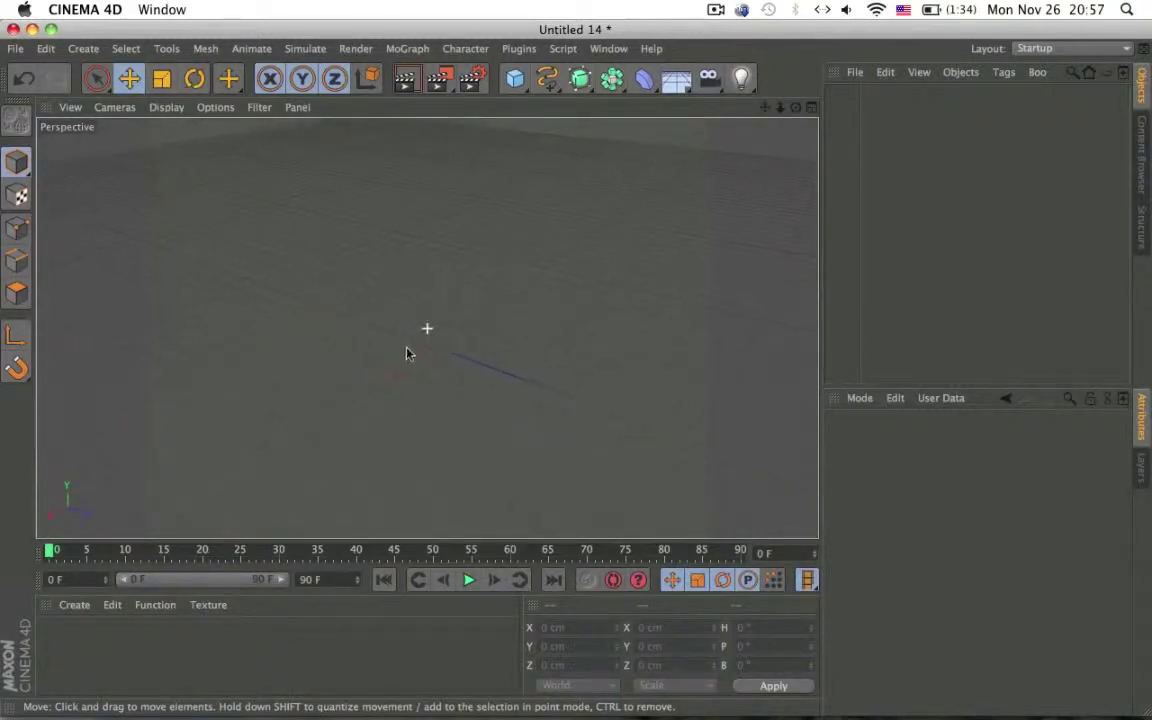
alt+drag(483, 362, 565, 370)
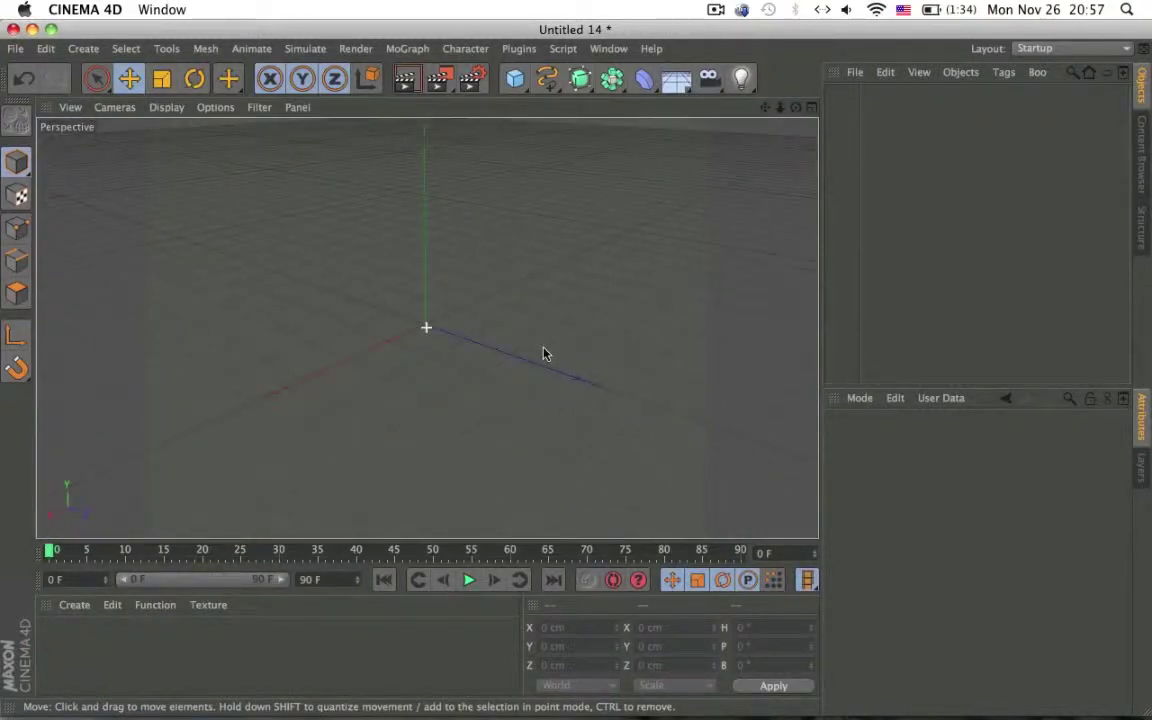
alt+middle_drag(545, 353, 568, 362)
- Add a 200 cm cube at the origin and make it an editable polygon object
click(515, 79)
alt+drag(535, 381, 764, 328)
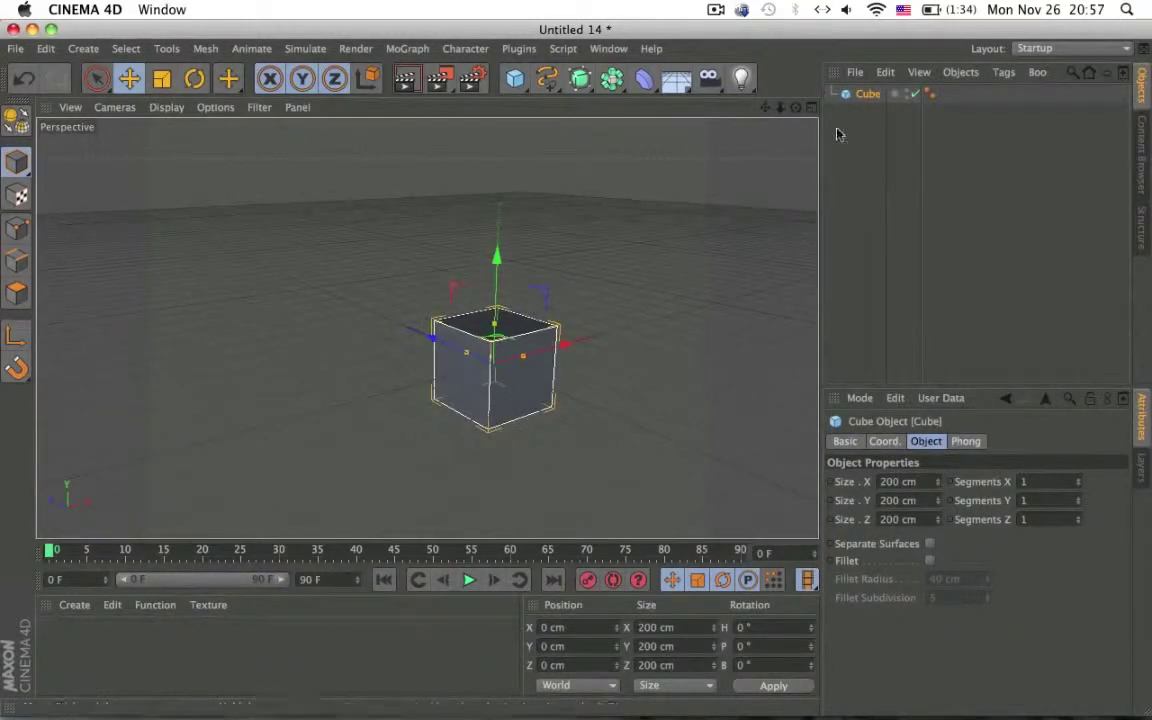
key(c)
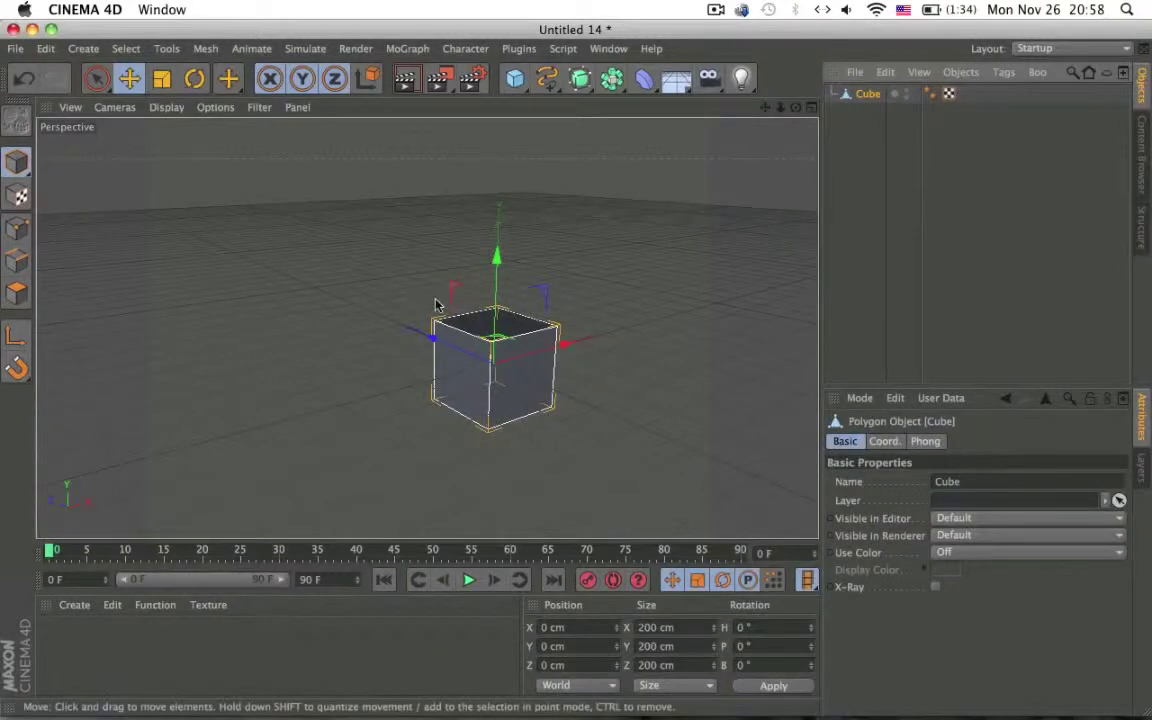
- Record a keyframe for the cube at frame 0 and go to frame 27
alt+drag(437, 309, 509, 386)
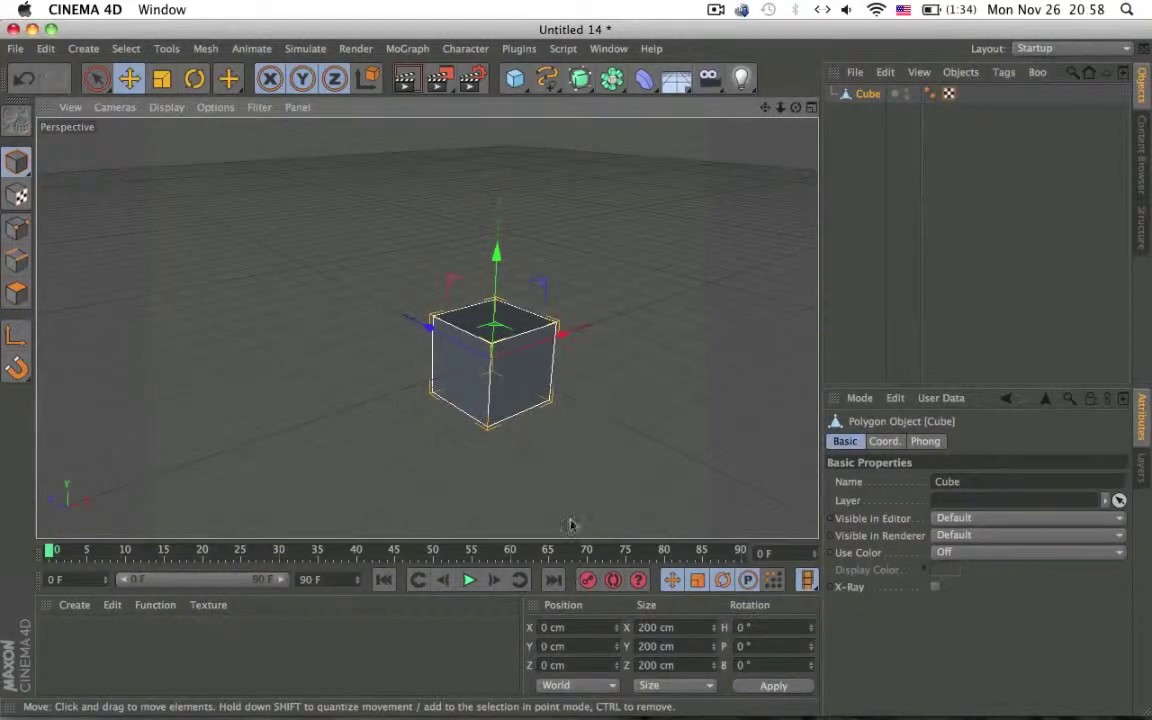
click(592, 580)
click(257, 552)
alt+drag(450, 530, 584, 420)
drag(565, 360, 230, 240)
alt+drag(225, 305, 223, 430)
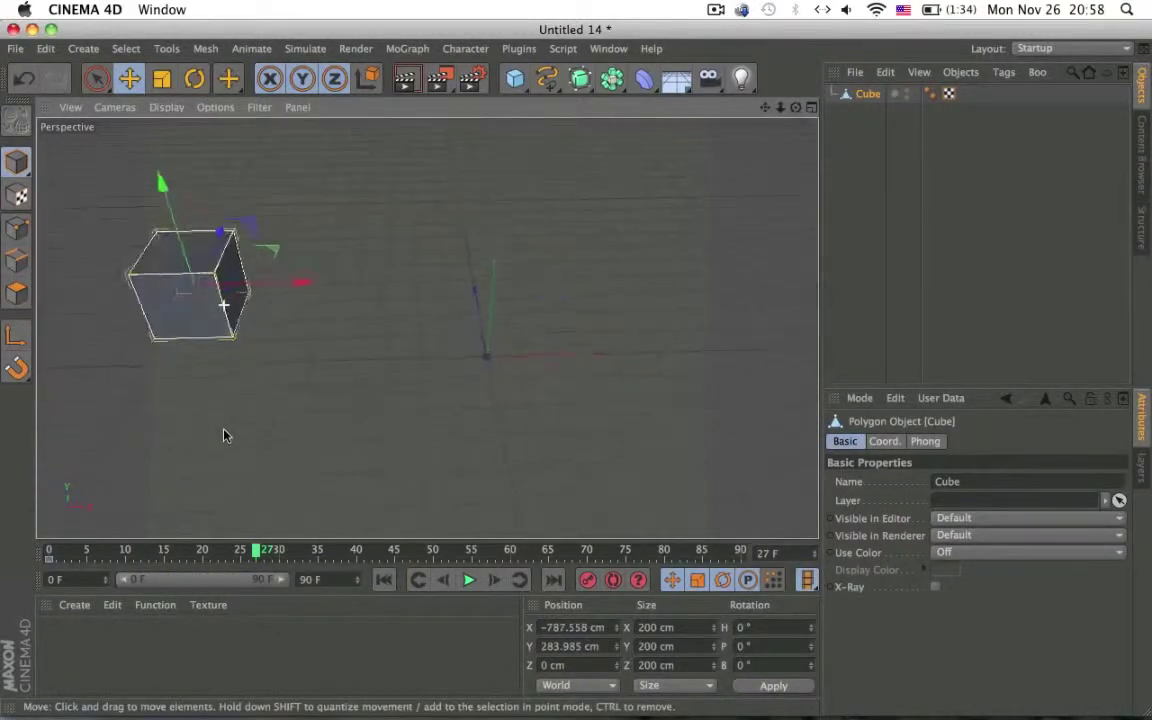
key(super+z)
- Move the cube to about Y 304 cm and Z -608 cm and record a keyframe at frame 27
alt+drag(517, 362, 397, 219)
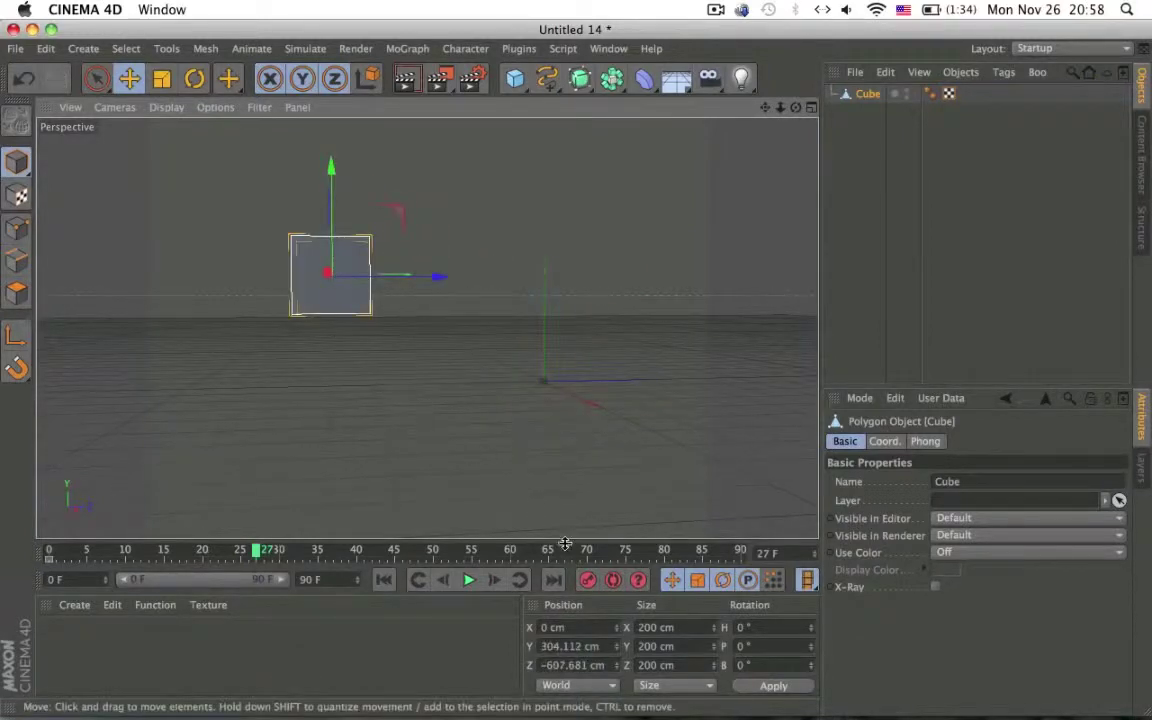
click(587, 580)
drag(268, 550, 380, 540)
drag(376, 535, 259, 534)
key(super+z)
click(256, 554)
alt+drag(440, 278, 414, 288)
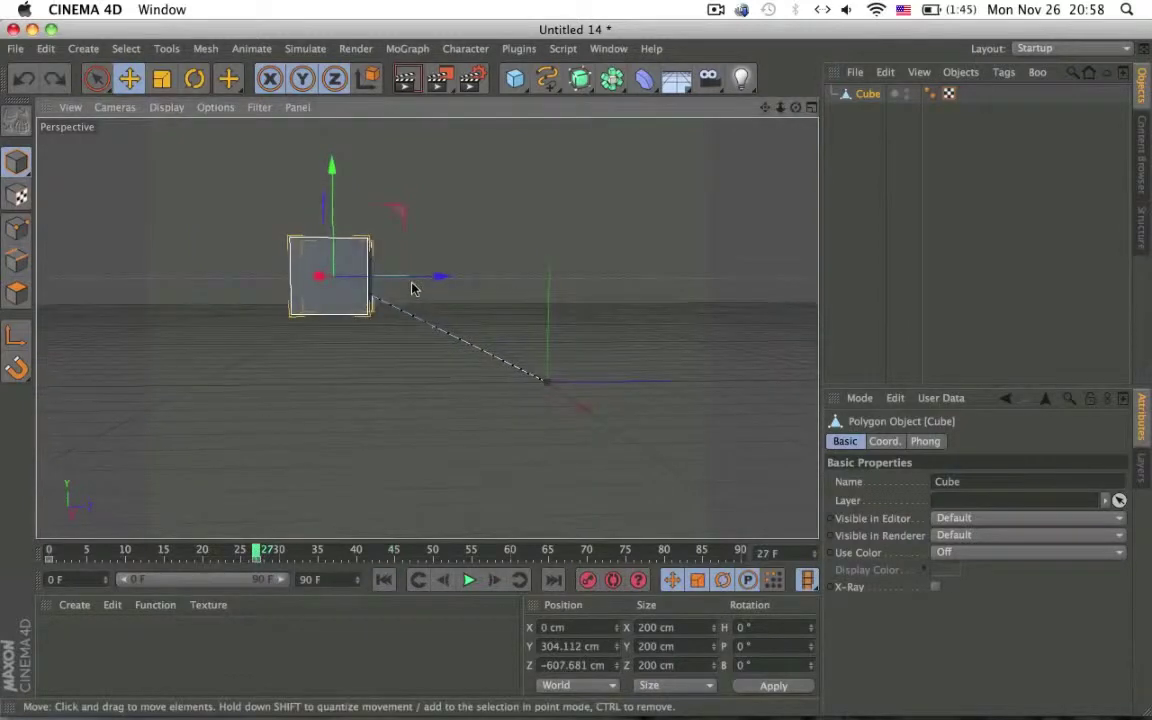
- Place the cube at about Y 625 cm and Z -1448 cm at frame 27 and re-record its keyframe
scroll(411, 284, down, 1)
scroll(399, 228, down, 6)
drag(440, 186, 231, 109)
alt+middle_drag(312, 184, 355, 251)
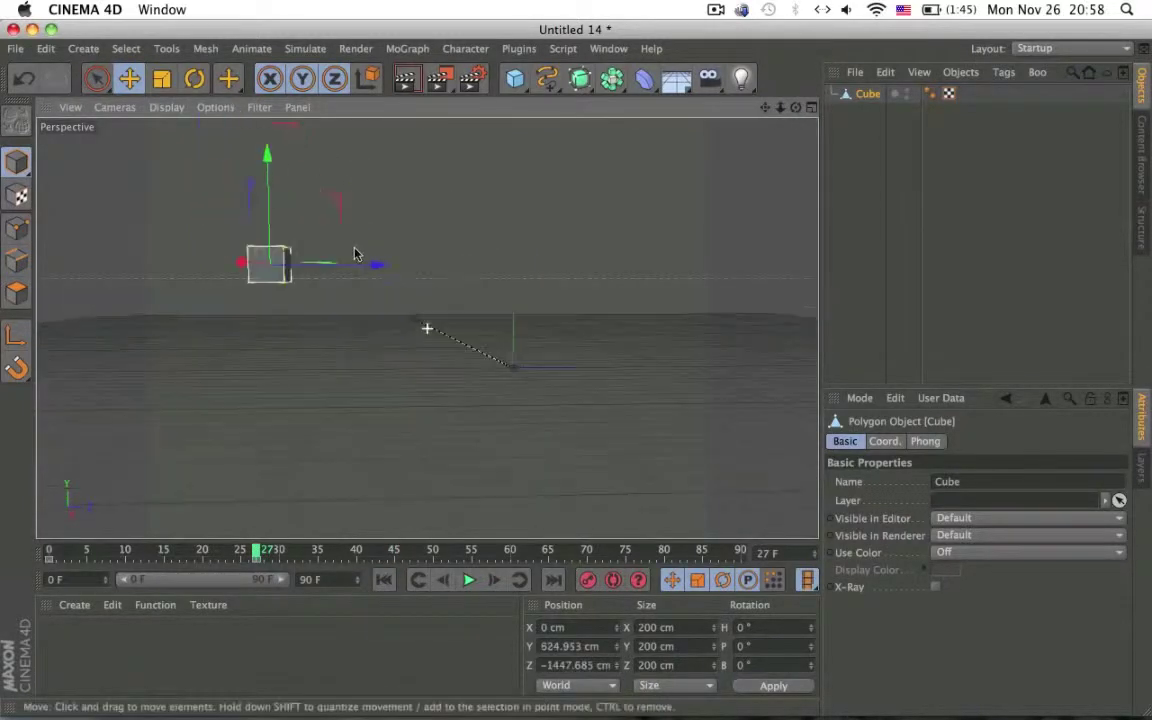
click(587, 580)
- Scrub the animation back to frame 0 and forward to frame 18 to examine the cube's motion path
drag(340, 567, 2, 545)
alt+right_drag(381, 429, 474, 398)
alt+drag(474, 398, 405, 458)
alt+drag(170, 290, 298, 295)
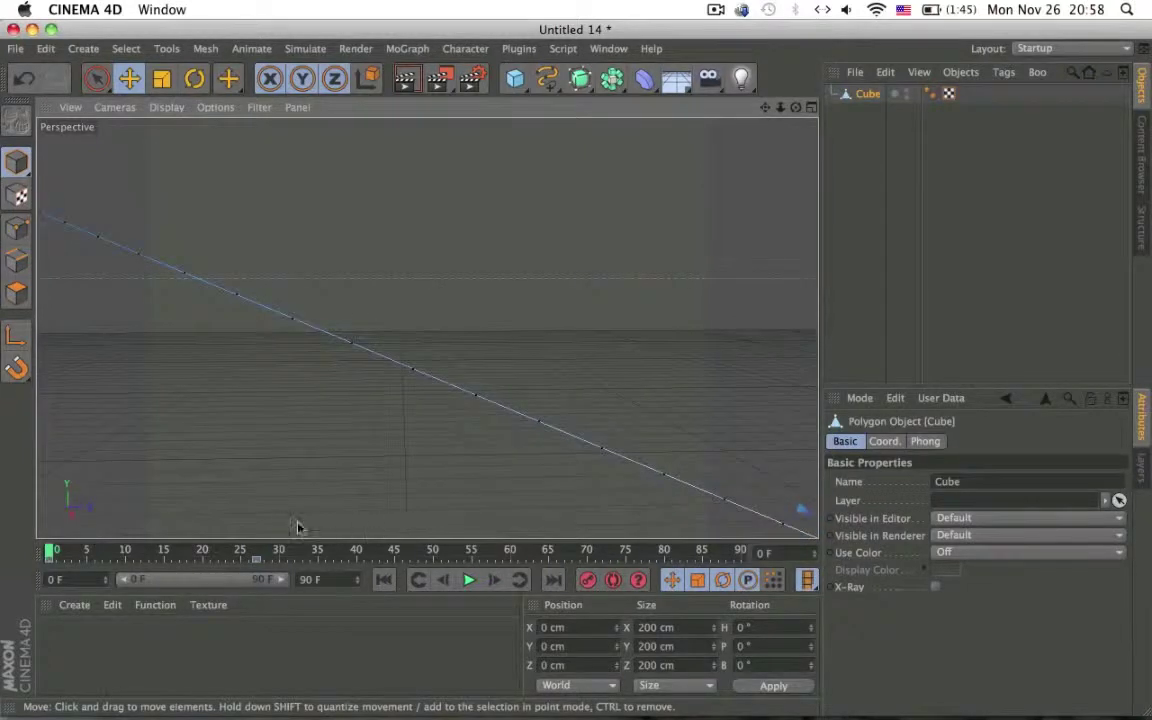
alt+drag(298, 527, 139, 411)
drag(58, 551, 187, 550)
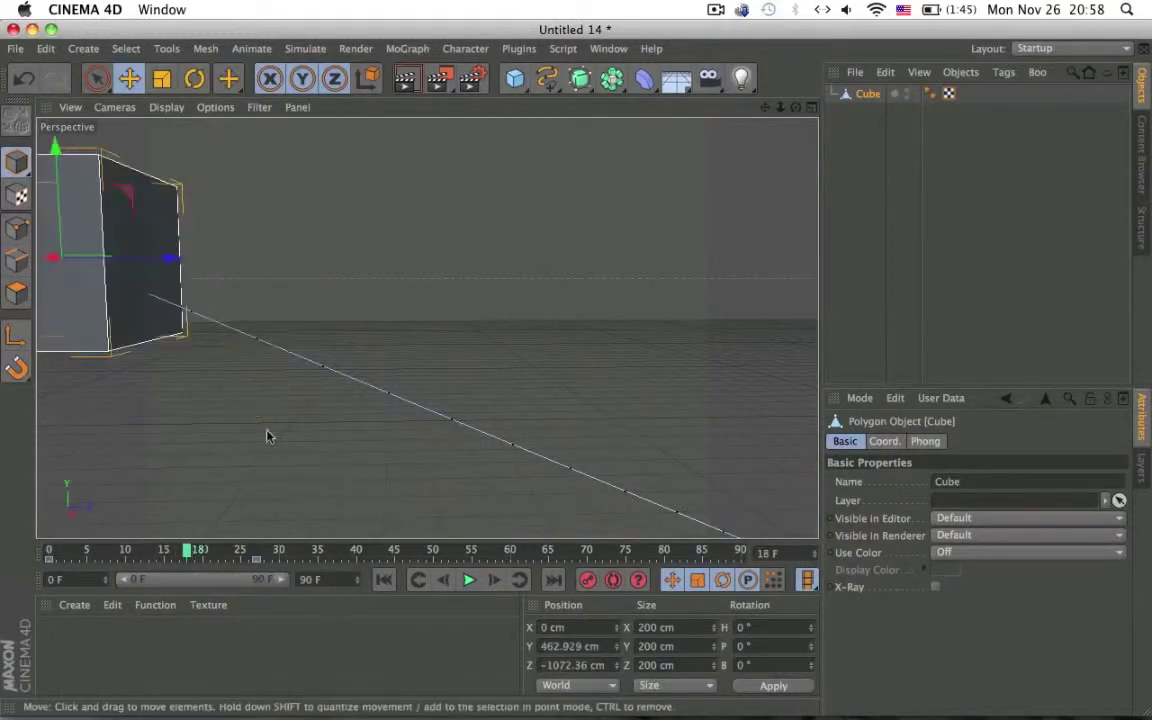
alt+middle_drag(267, 436, 365, 442)
alt+middle_drag(483, 435, 1042, 605)
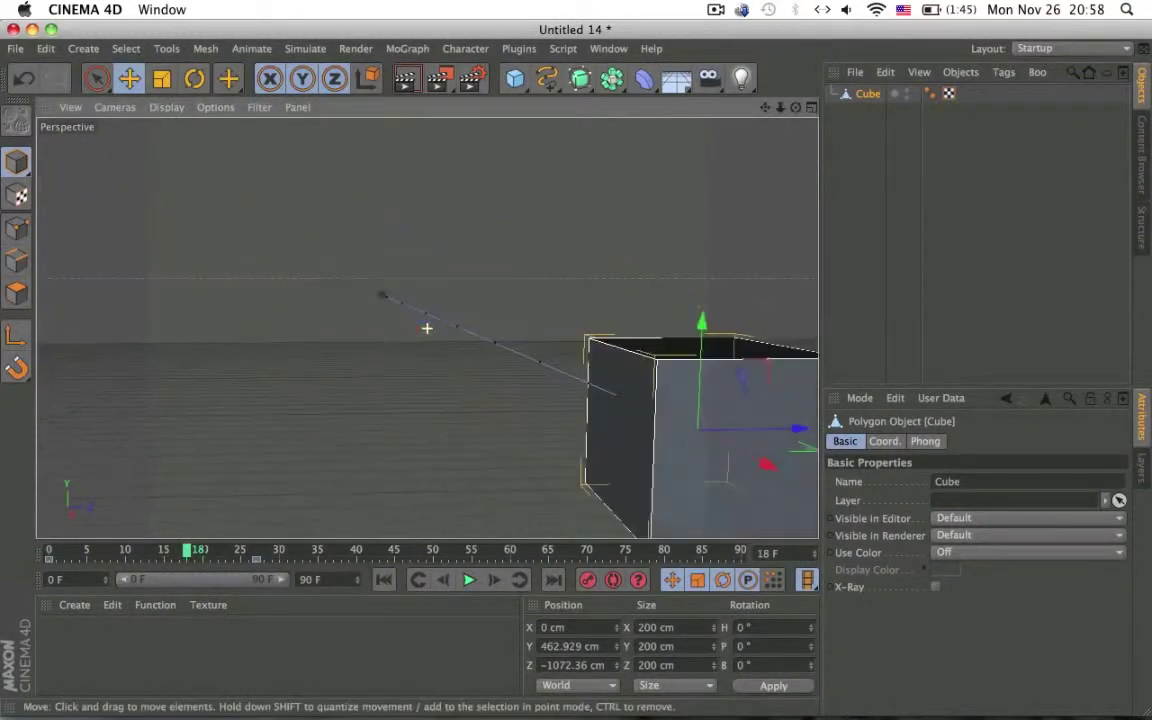
alt+drag(426, 328, 635, 445)
scroll(635, 442, down, 3)
- Switch to the Animation layout and enlarge the perspective viewport by resizing the surrounding panes
click(1062, 48)
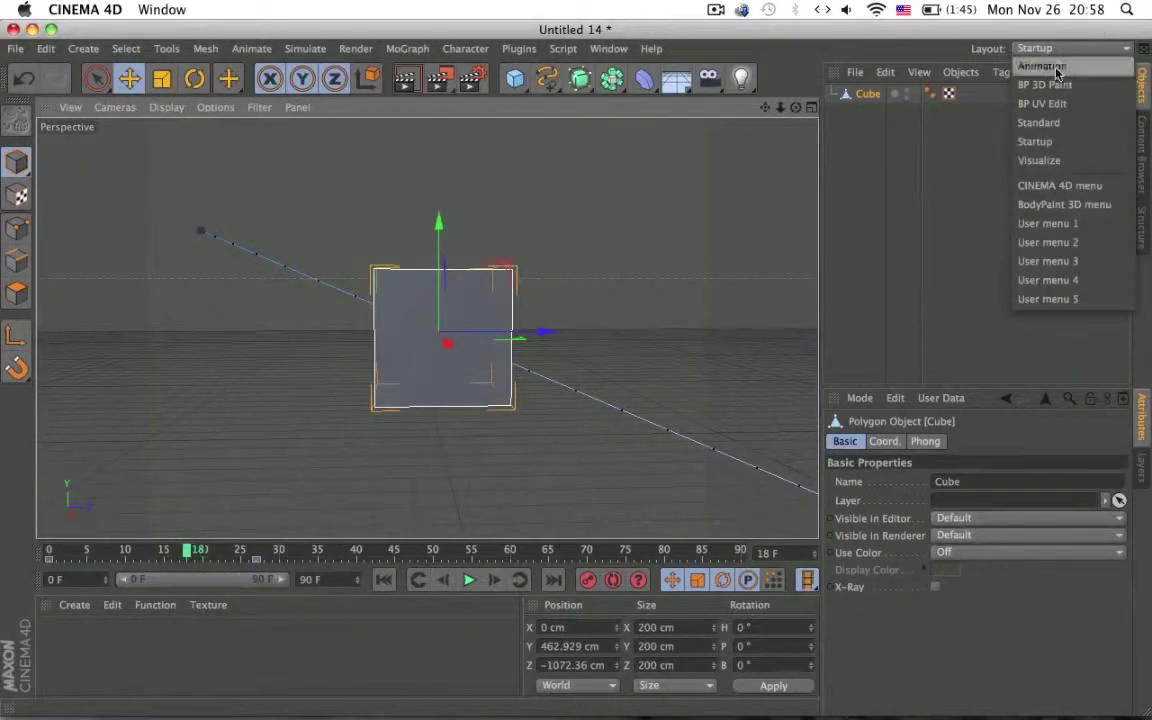
click(1043, 66)
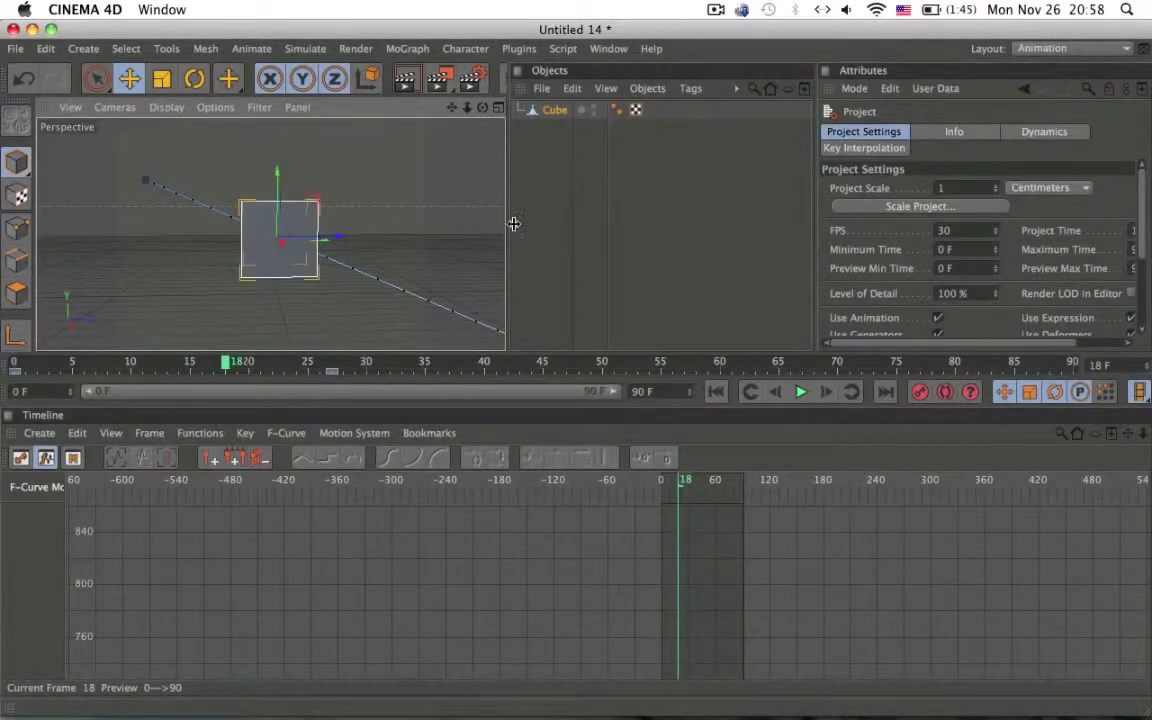
drag(829, 352, 849, 481)
click(1047, 49)
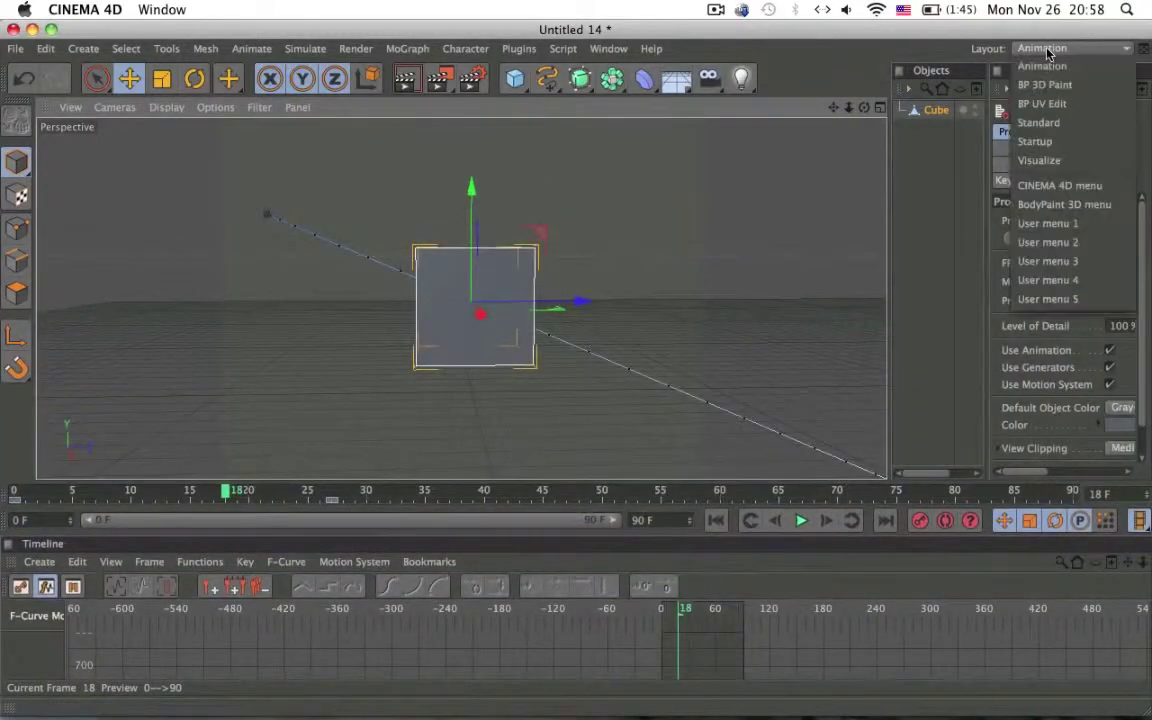
click(895, 245)
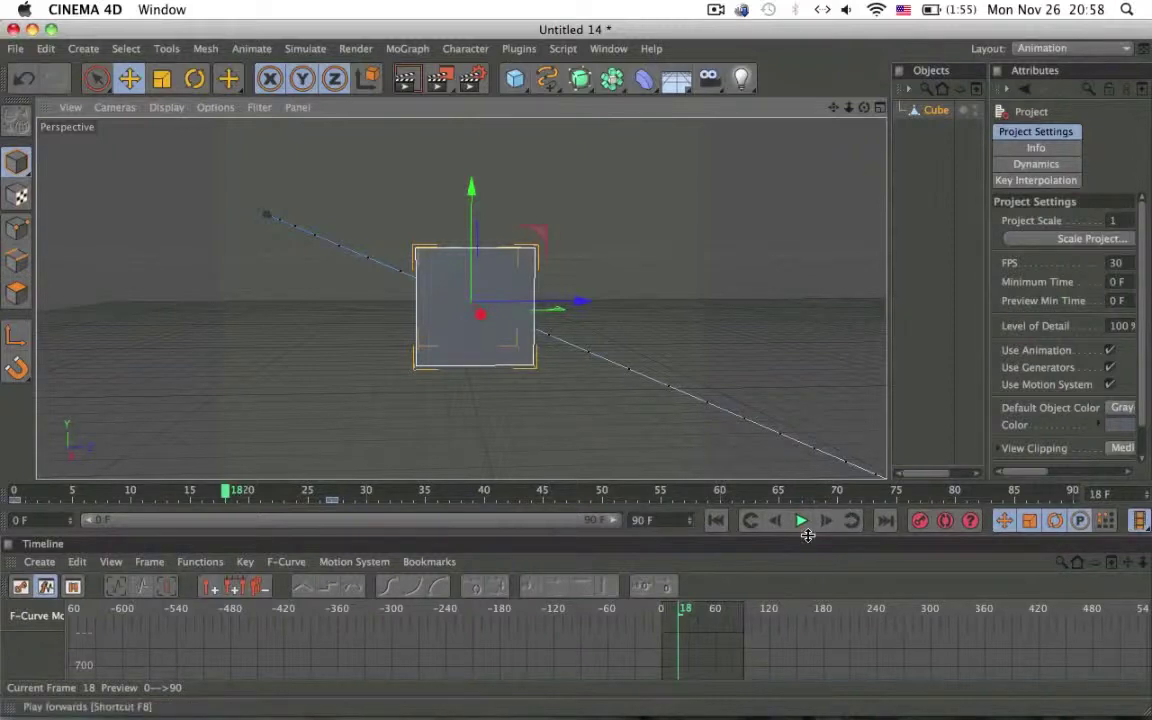
mouse_move(807, 535)
mouse_down()
mouse_move(800, 465)
mouse_move(803, 510)
mouse_up()
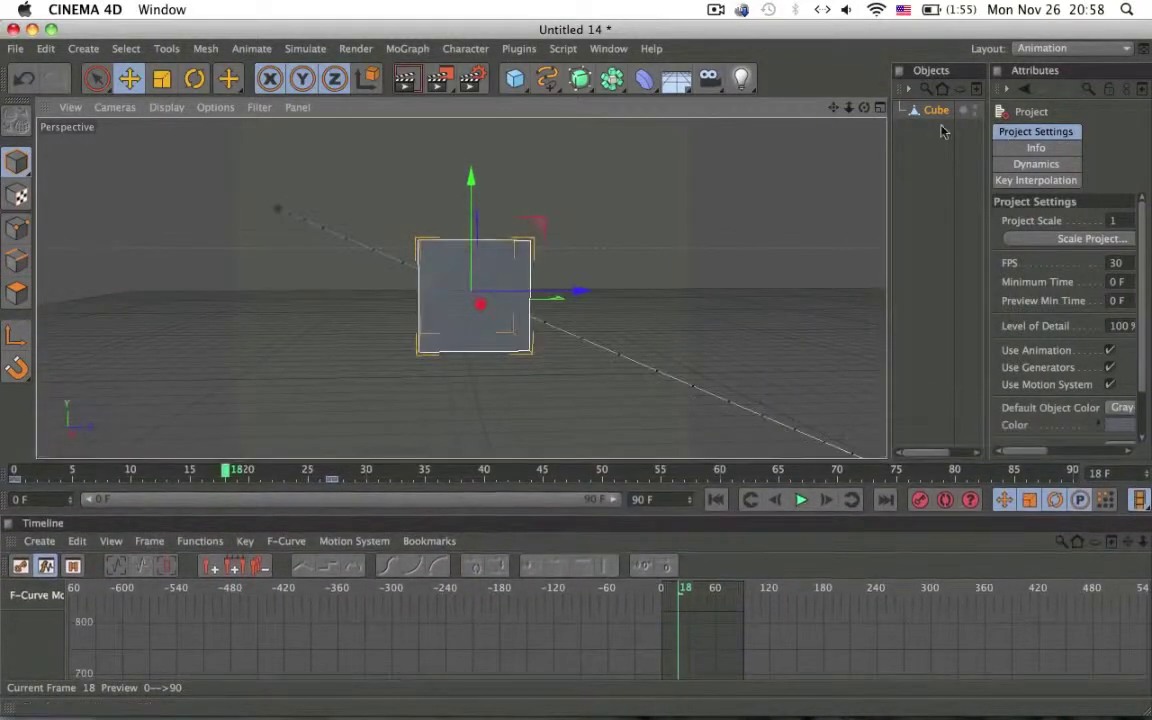
- Add the cube to the timeline in Key Mode so its keyframes can be edited
click(936, 110)
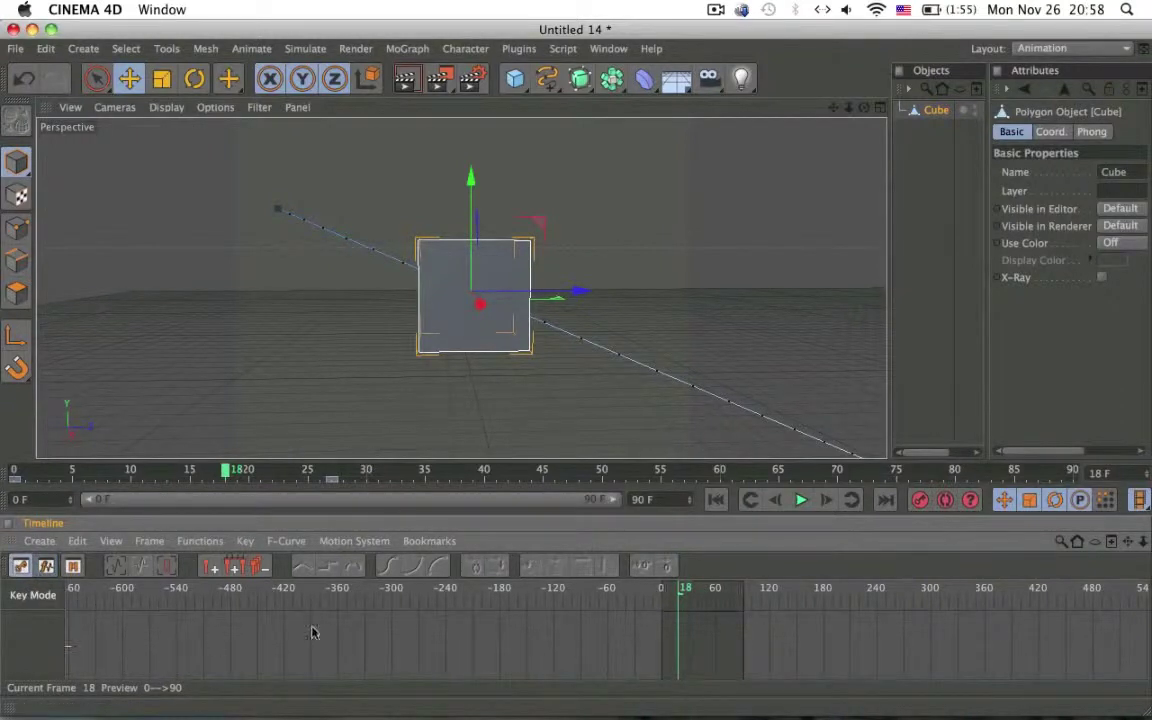
alt+middle_drag(689, 632, 532, 632)
alt+right_drag(610, 632, 747, 558)
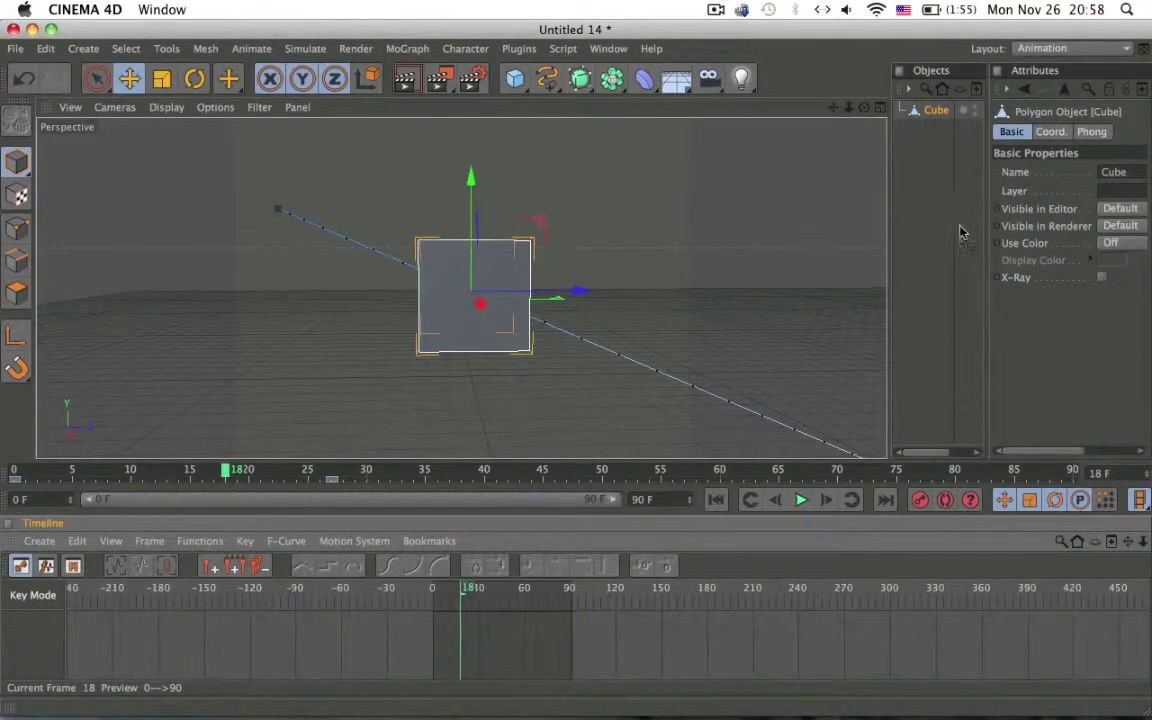
drag(938, 111, 95, 576)
drag(35, 637, 40, 637)
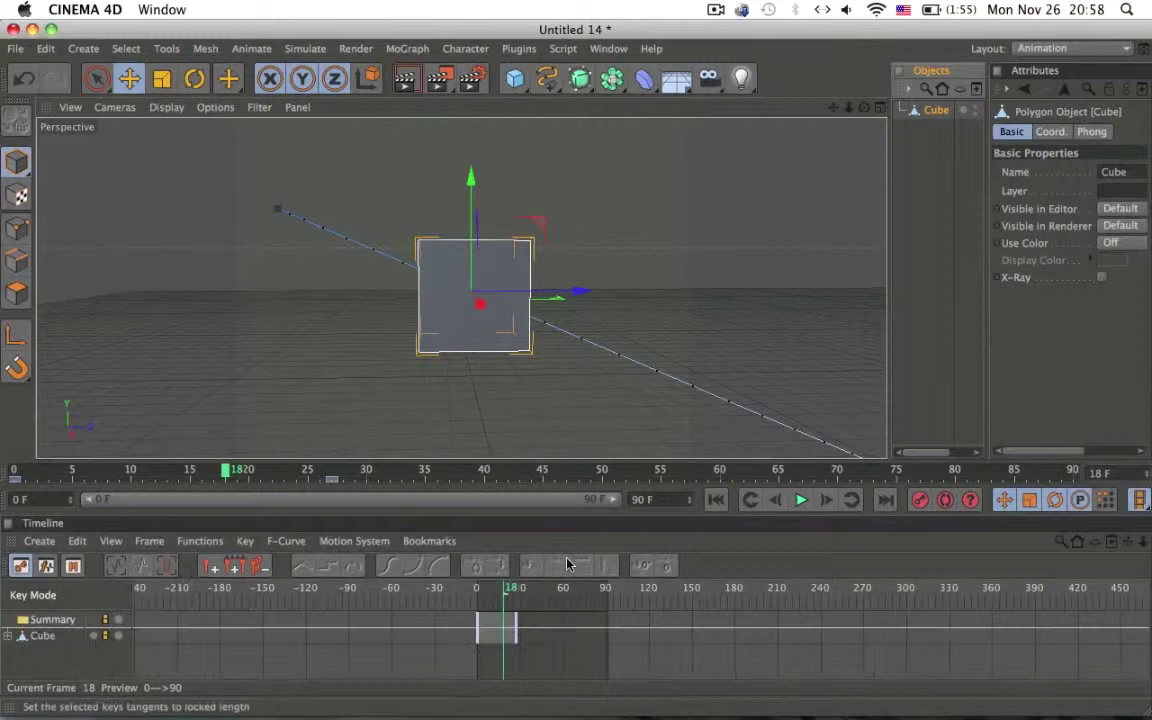
- Magnify the timeline around the cube's keyframes at frames 0 and 27 to examine their spacing
scroll(461, 608, up, 3)
alt+right_drag(463, 638, 563, 638)
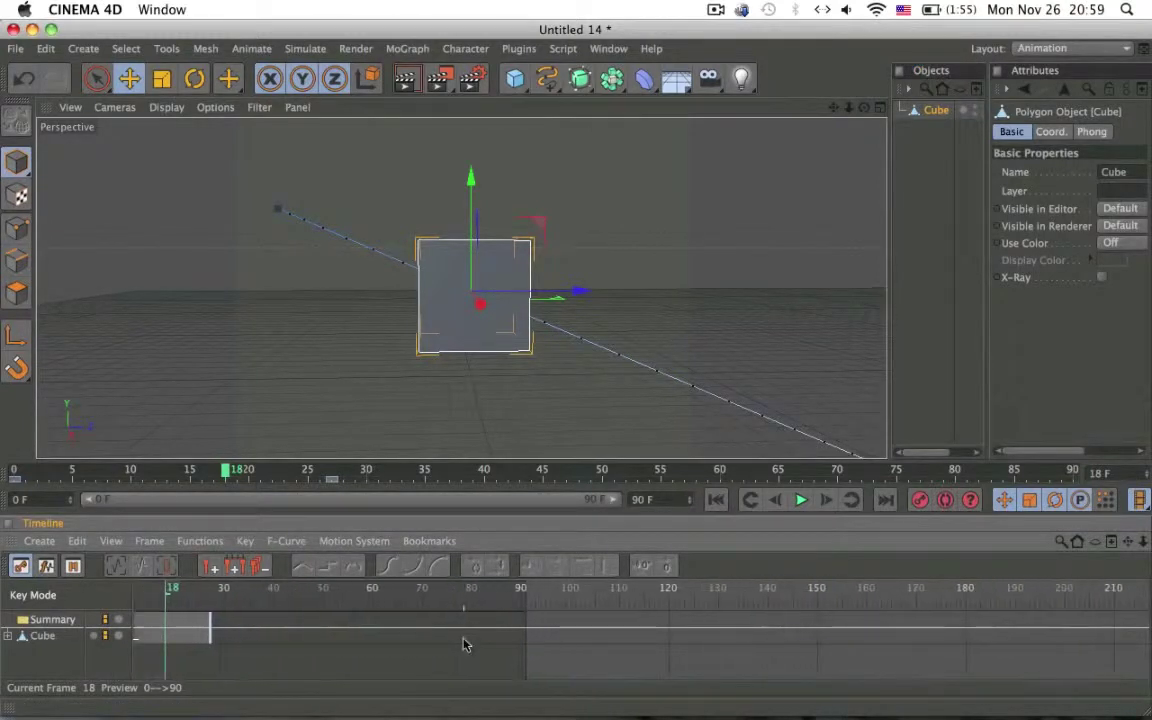
alt+middle_drag(398, 640, 539, 640)
alt+right_drag(336, 629, 456, 629)
alt+middle_drag(316, 640, 638, 640)
alt+right_drag(278, 640, 338, 640)
scroll(278, 641, down, 1)
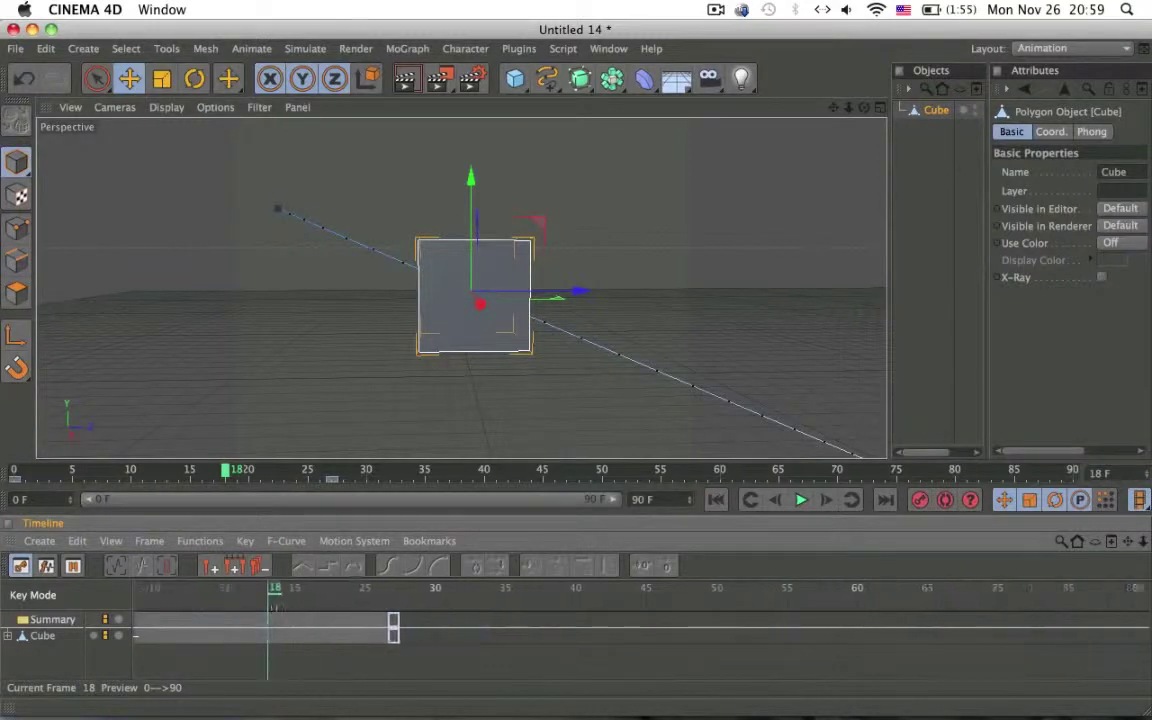
scroll(285, 640, up, 2)
scroll(285, 640, left, 3)
alt+right_drag(285, 635, 345, 635)
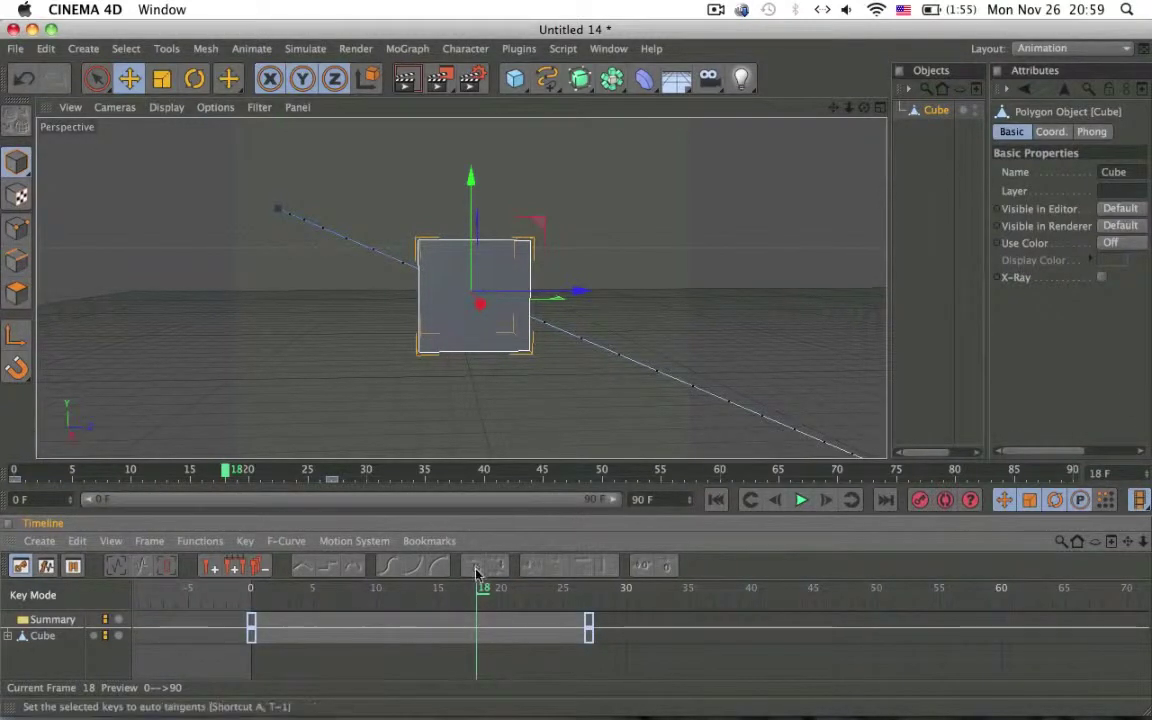
- Move the cube's end keyframe to frame 18 to speed up the motion
drag(470, 593, 420, 590)
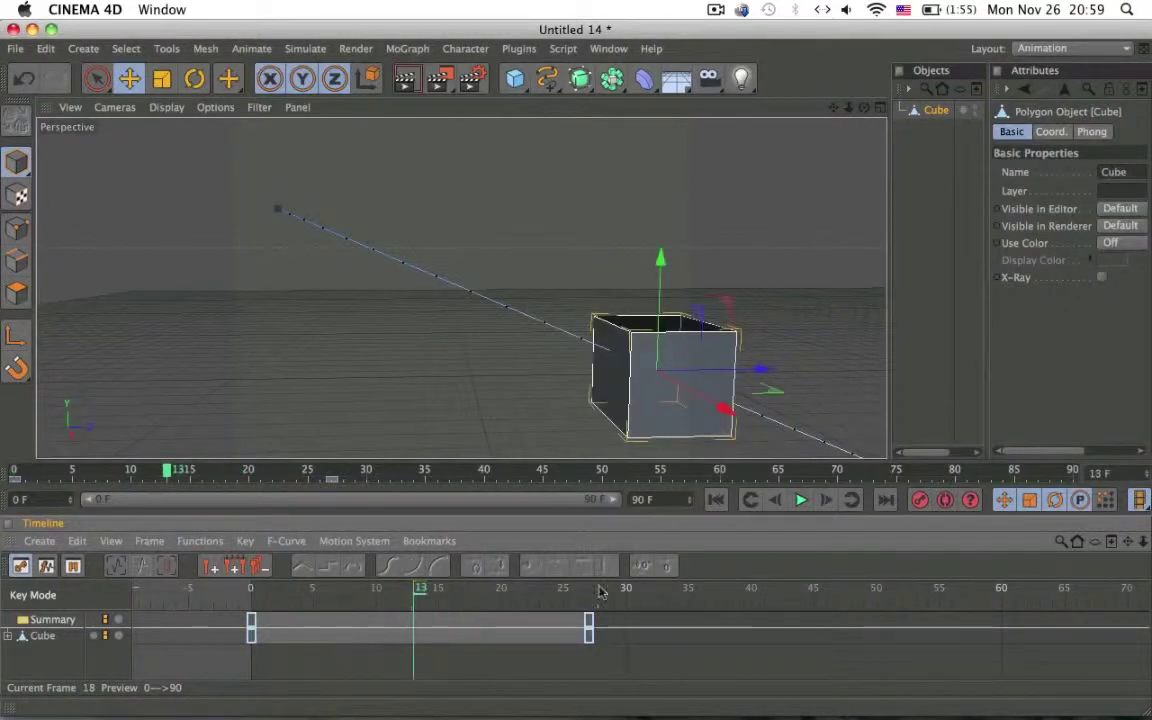
drag(587, 620, 468, 590)
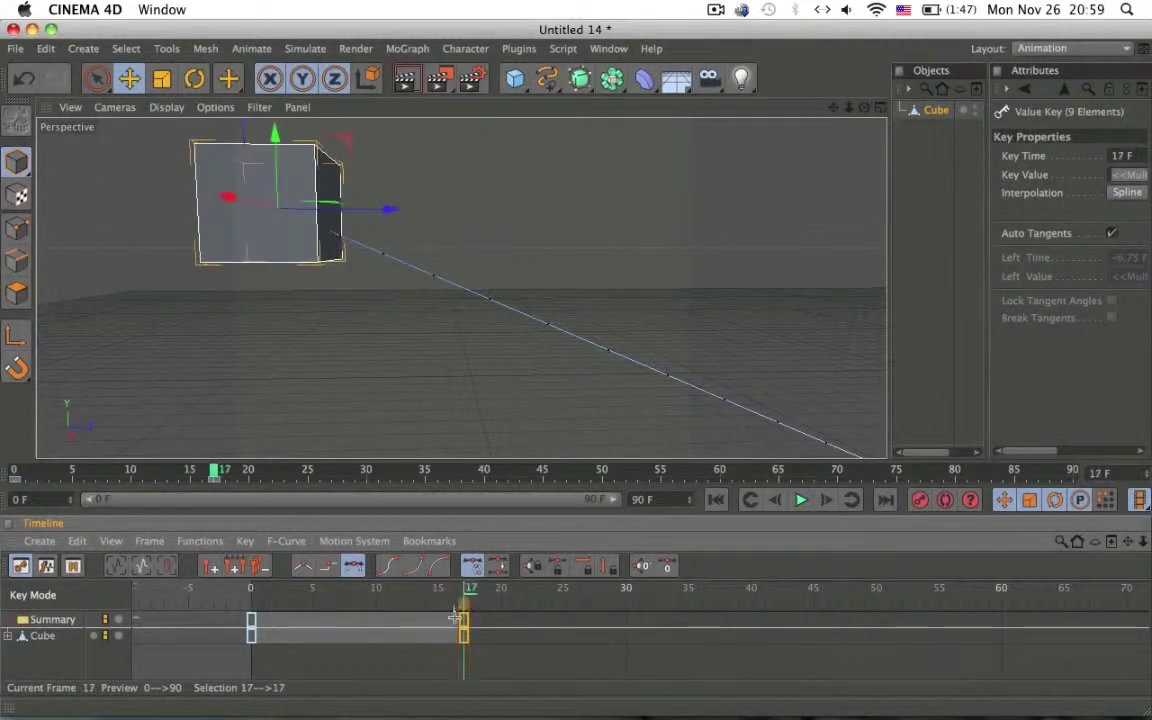
click(454, 617)
mouse_move(216, 480)
mouse_down()
mouse_move(113, 489)
mouse_move(229, 479)
mouse_up()
click(475, 613)
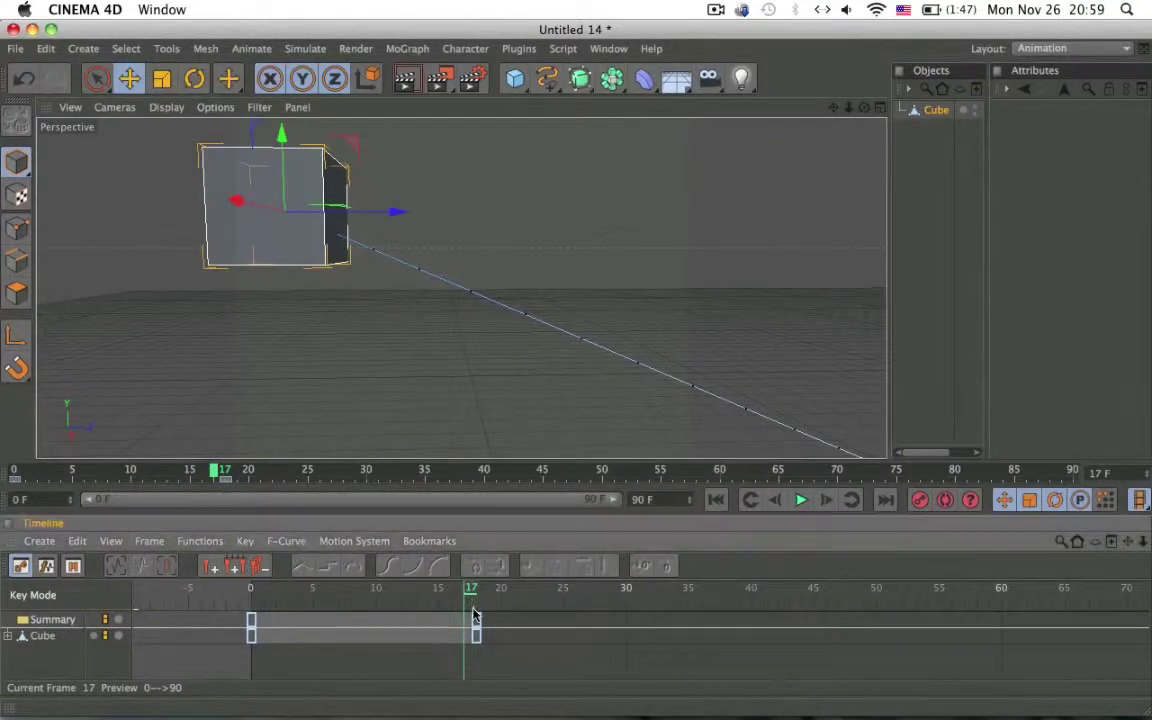
mouse_move(476, 625)
mouse_down()
mouse_move(651, 625)
mouse_move(424, 625)
mouse_move(563, 618)
mouse_move(477, 627)
mouse_up()
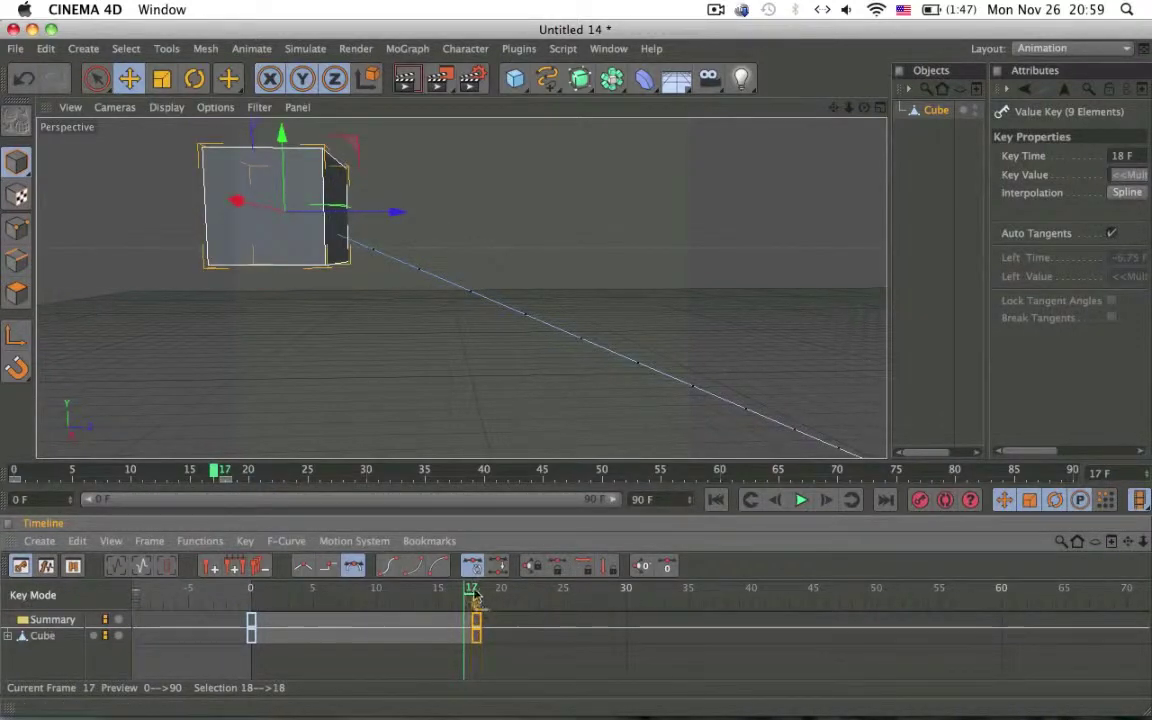
- Select both of the cube's keyframes and set their interpolation to Step
drag(476, 596, 729, 671)
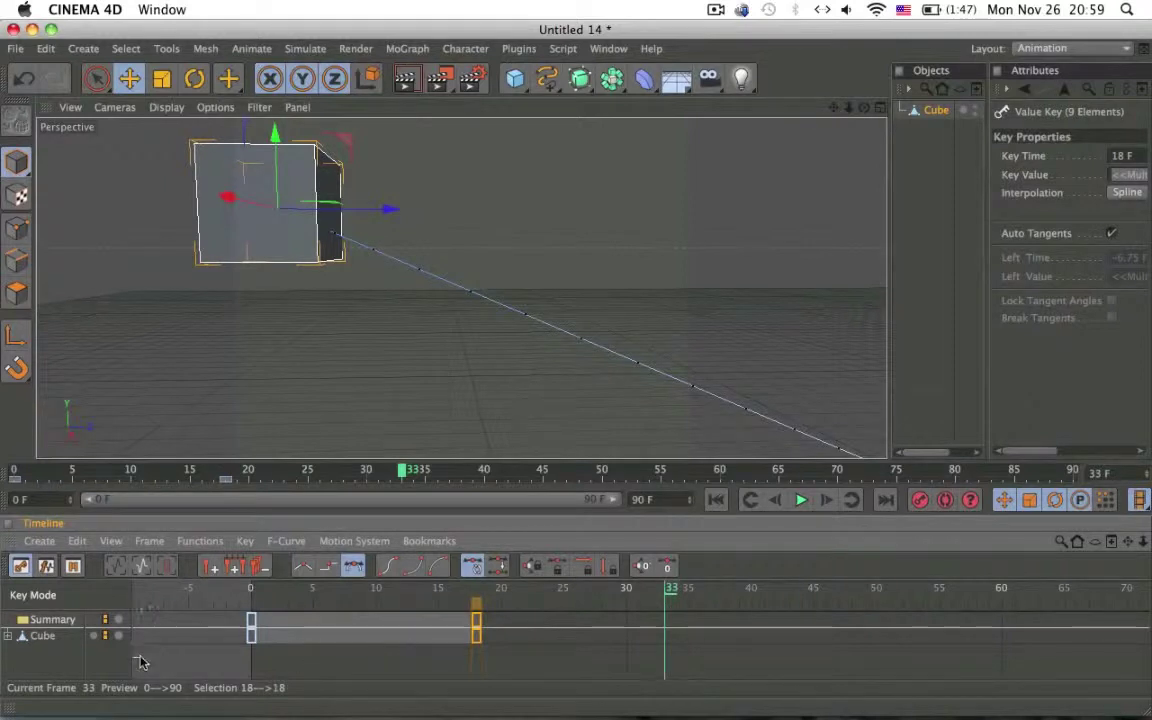
drag(508, 619, 141, 640)
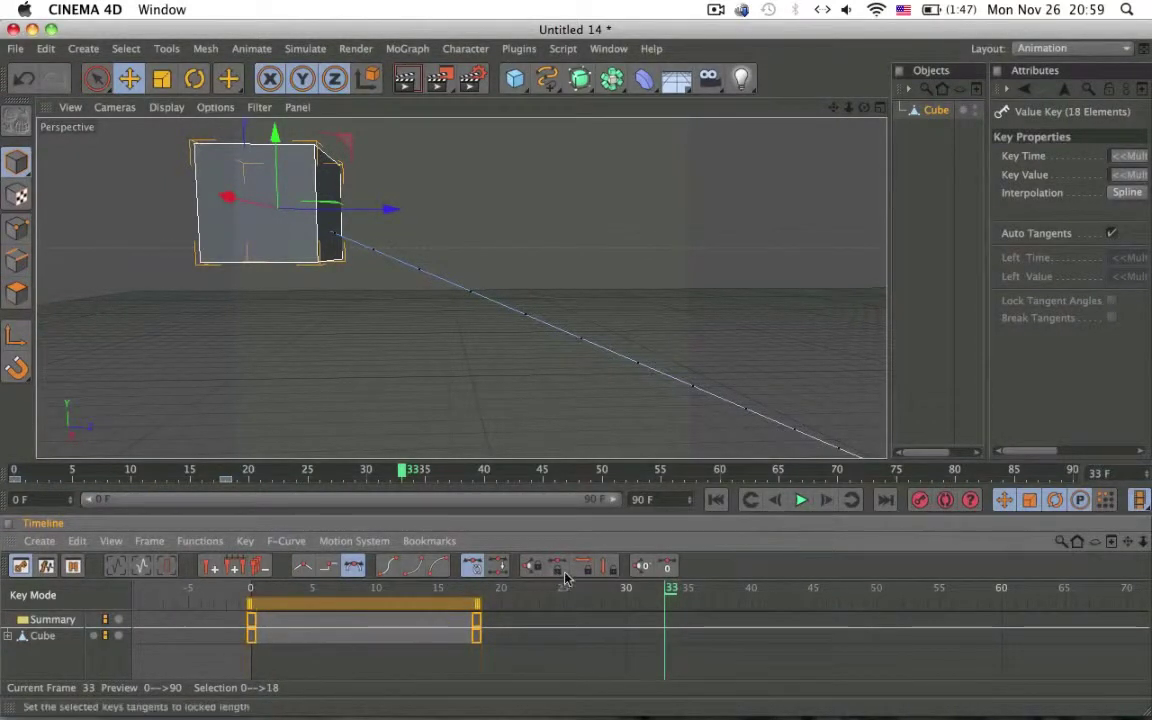
alt+middle_drag(659, 297, 396, 215)
alt+drag(658, 302, 326, 540)
click(329, 567)
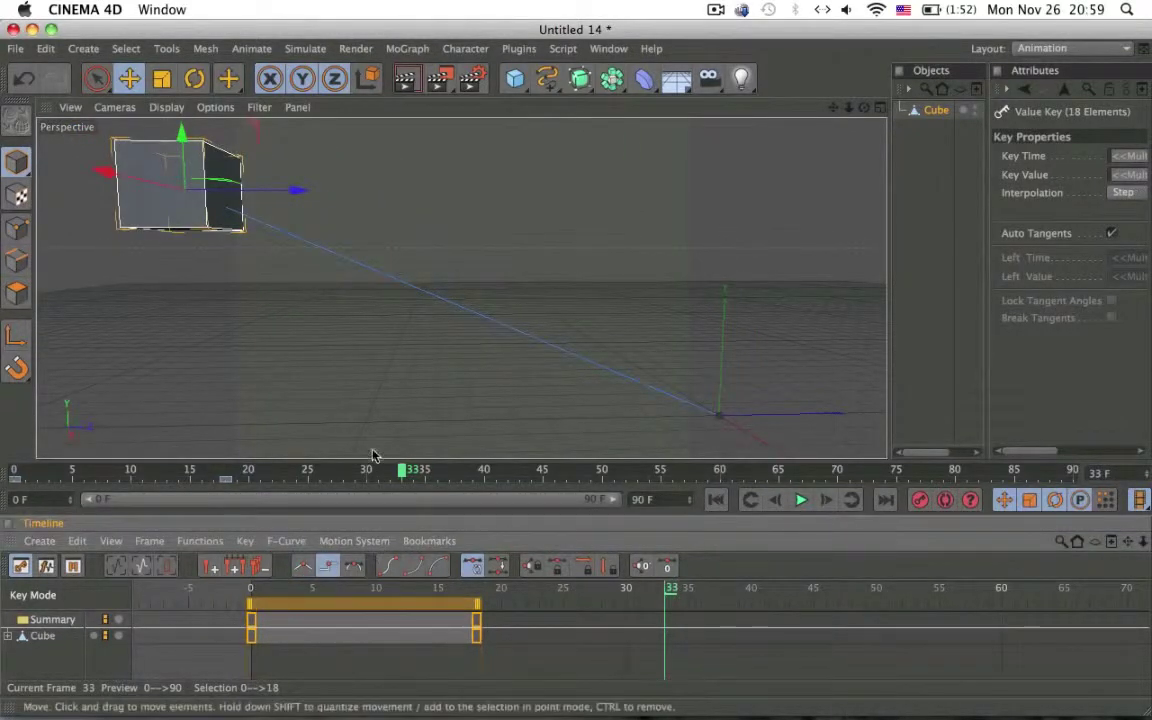
- Scrub through the stepped motion up to frame 18 and set both keyframes' interpolation to Linear
mouse_move(373, 466)
mouse_down()
mouse_move(99, 487)
mouse_move(267, 471)
mouse_move(59, 471)
mouse_move(131, 470)
mouse_move(119, 471)
mouse_up()
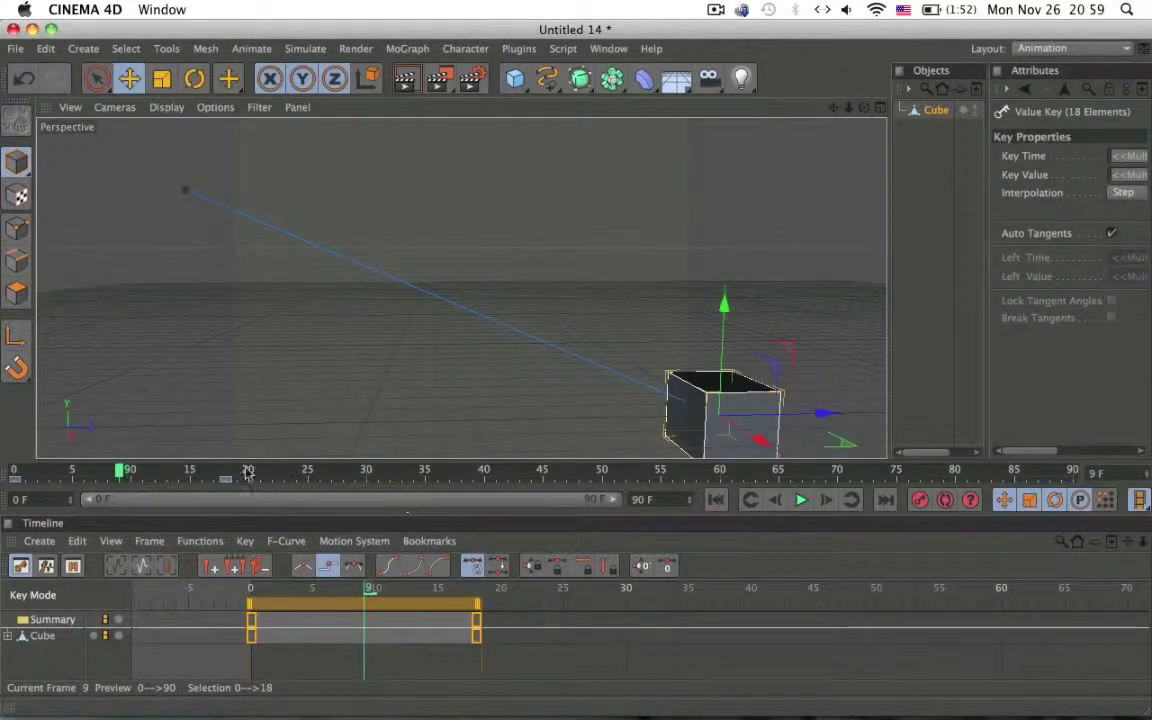
drag(248, 473, 225, 473)
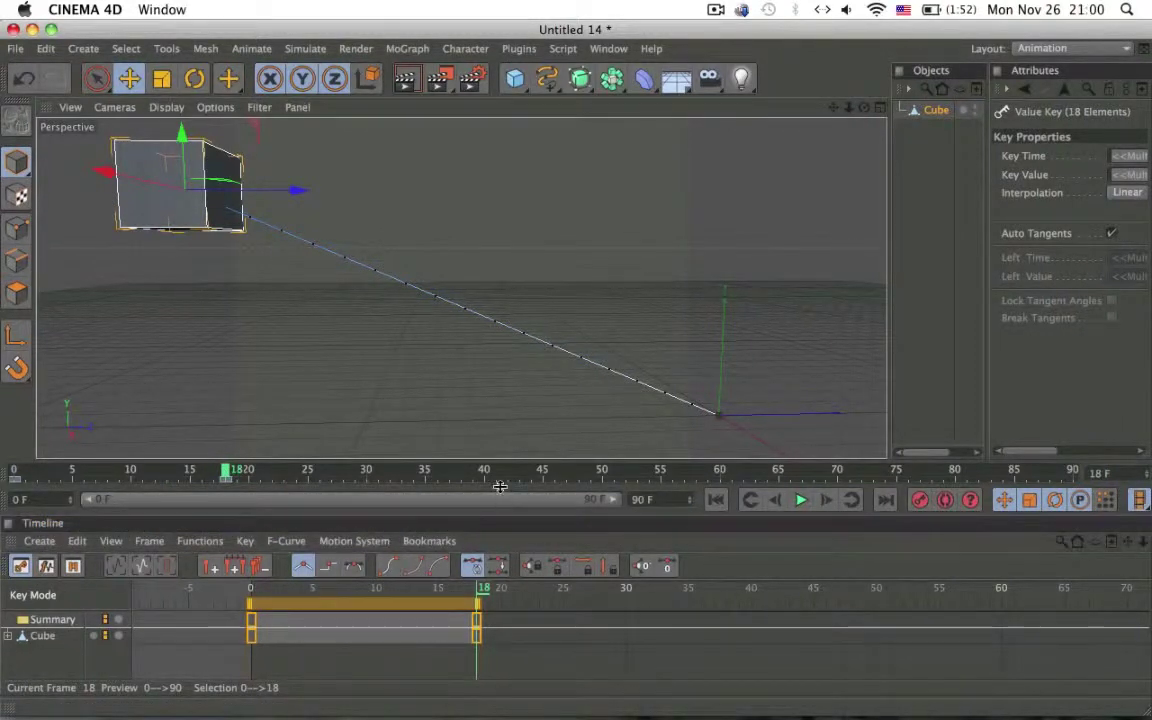
drag(499, 486, 512, 464)
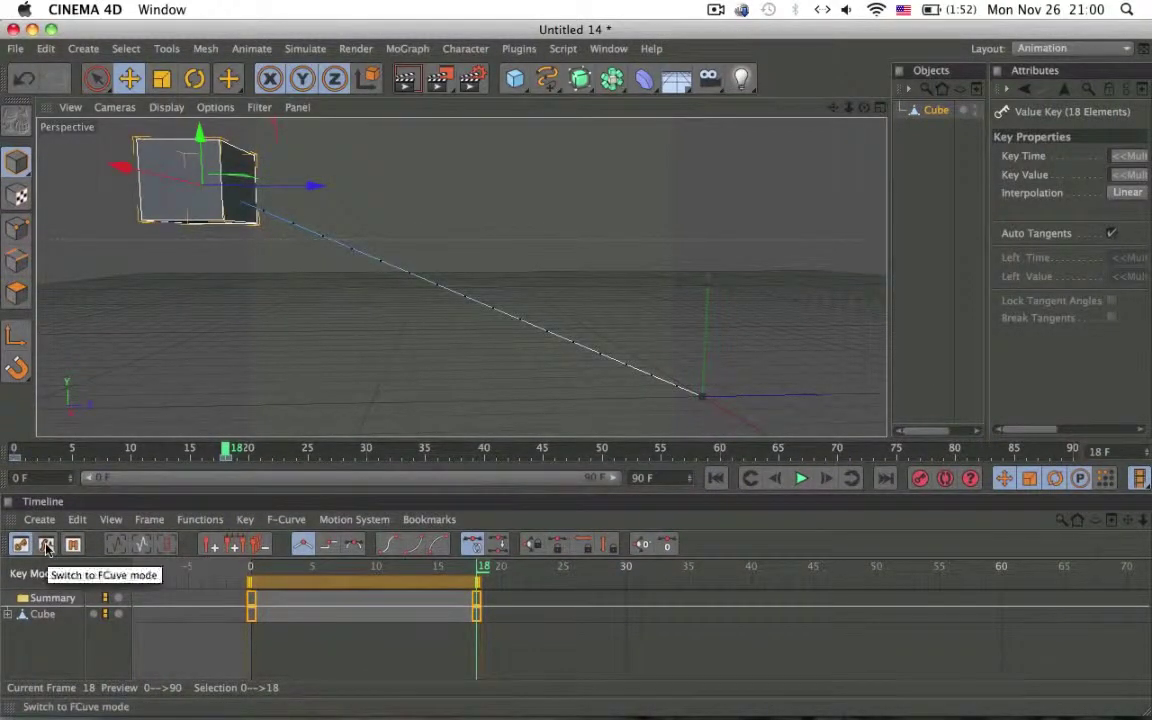
- Switch the timeline from key mode to F-Curve mode
alt+middle_drag(514, 293, 535, 297)
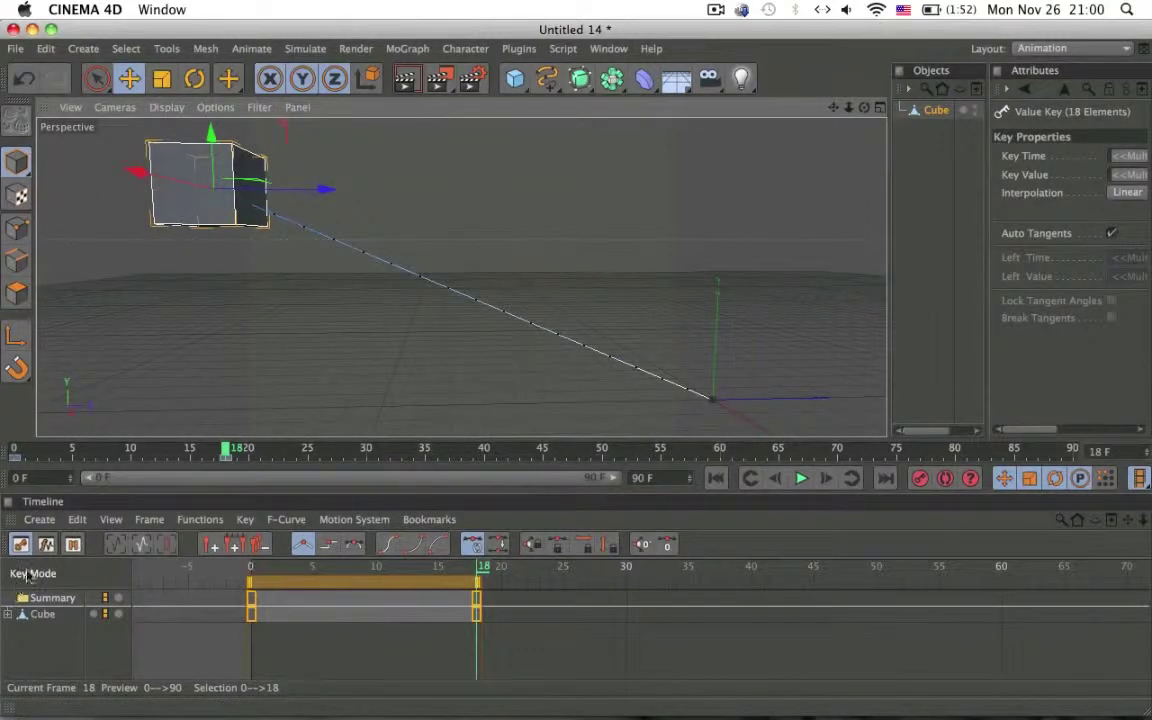
click(48, 546)
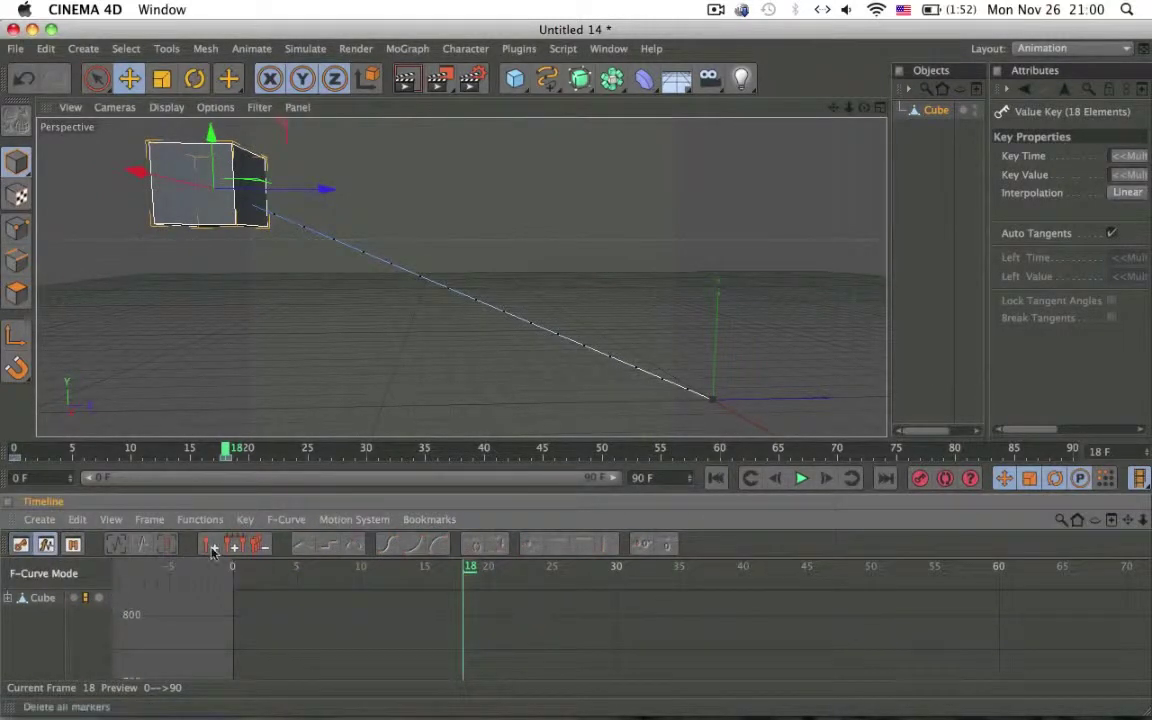
key(Tab)
key(Tab)
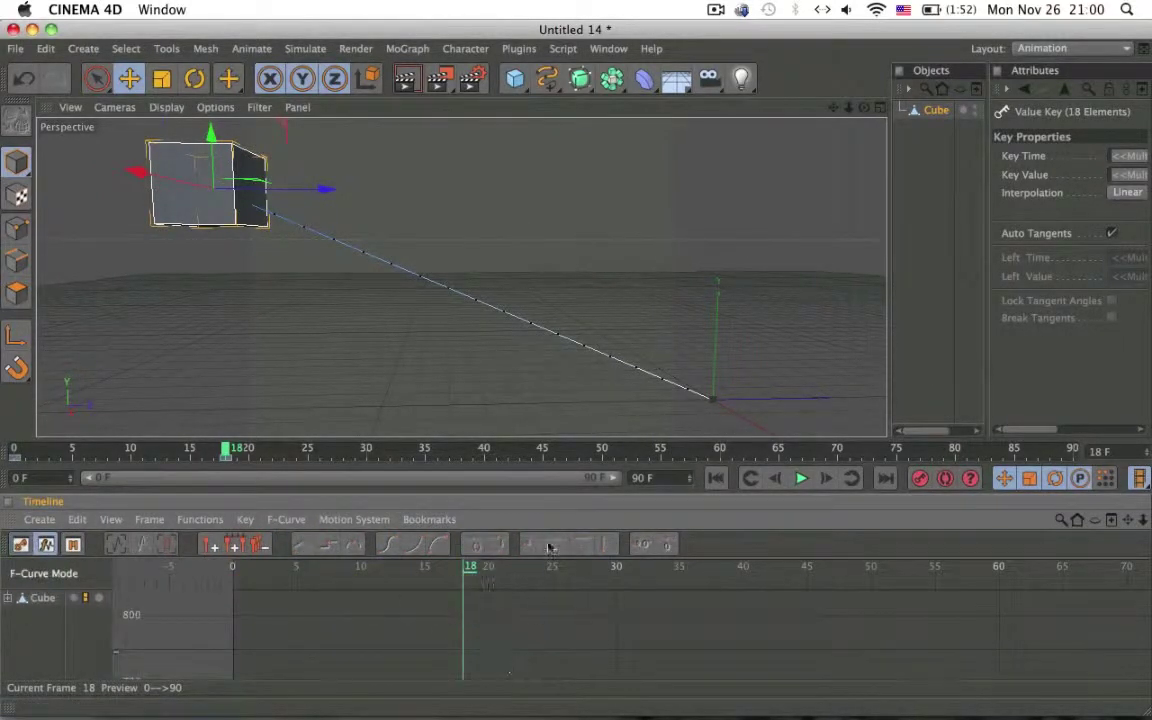
- Change the interface layout from Animation to Startup
click(1050, 48)
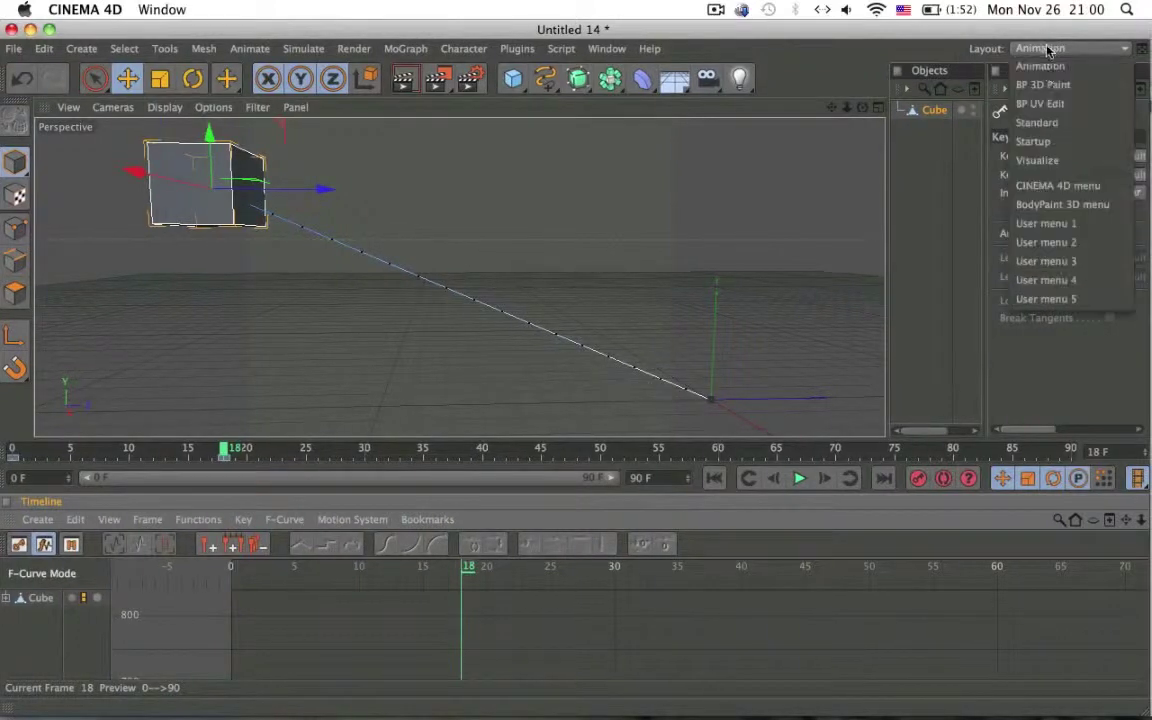
click(1046, 142)
click(617, 51)
click(489, 257)
alt+middle_drag(506, 296, 542, 301)
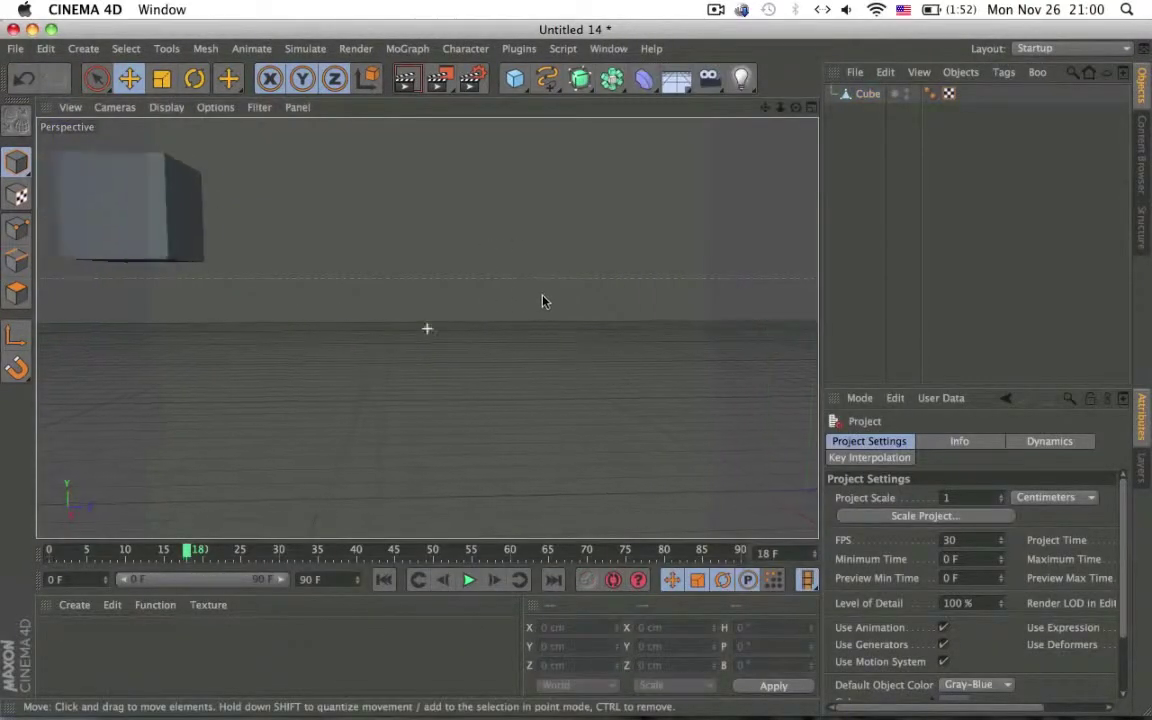
click(612, 48)
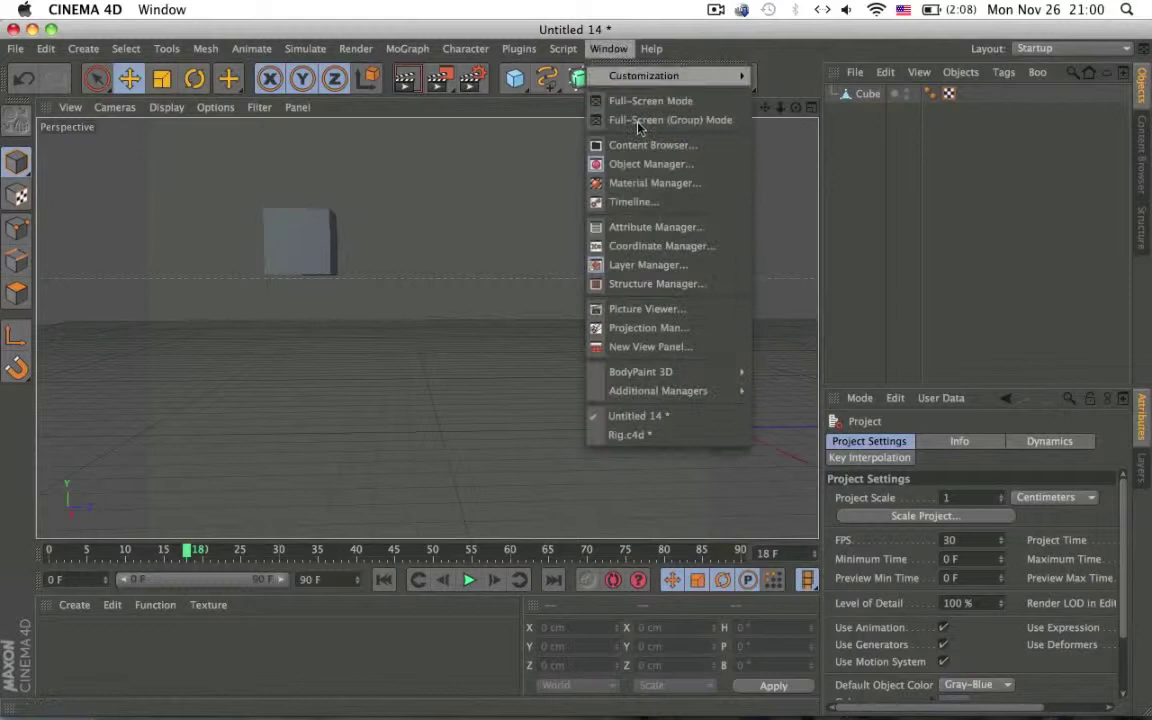
click(416, 466)
- Undock and close the Material and Coordinates managers to enlarge the viewport
click(43, 604)
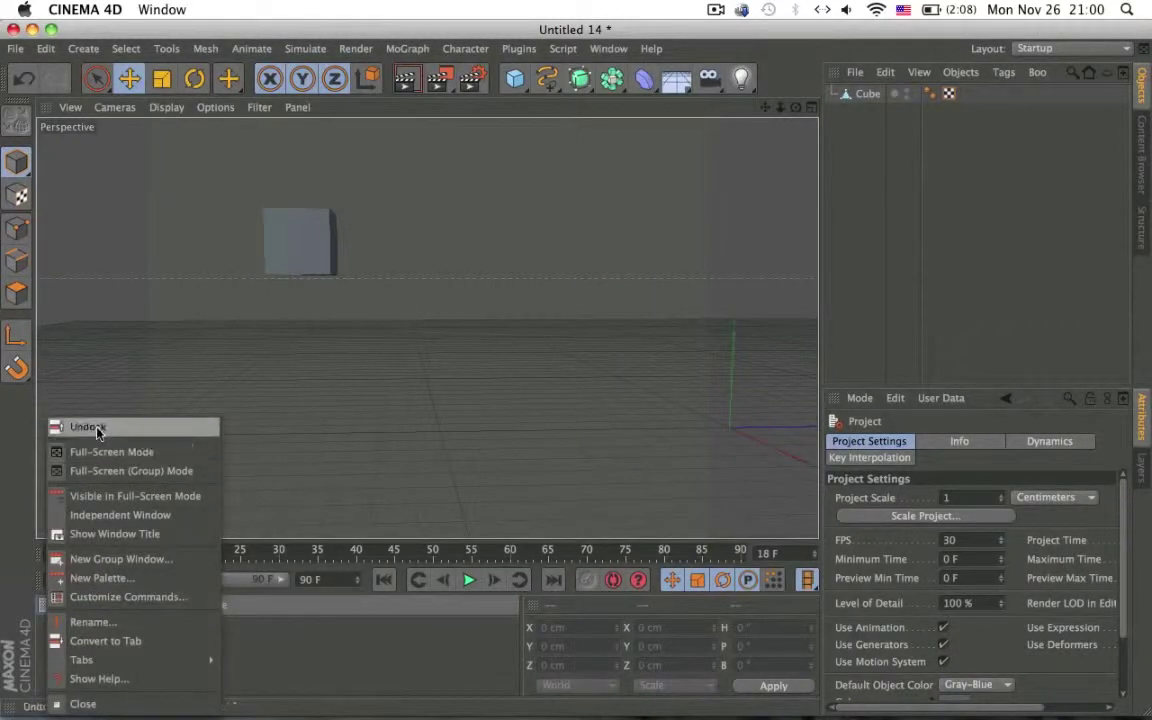
click(88, 428)
click(48, 585)
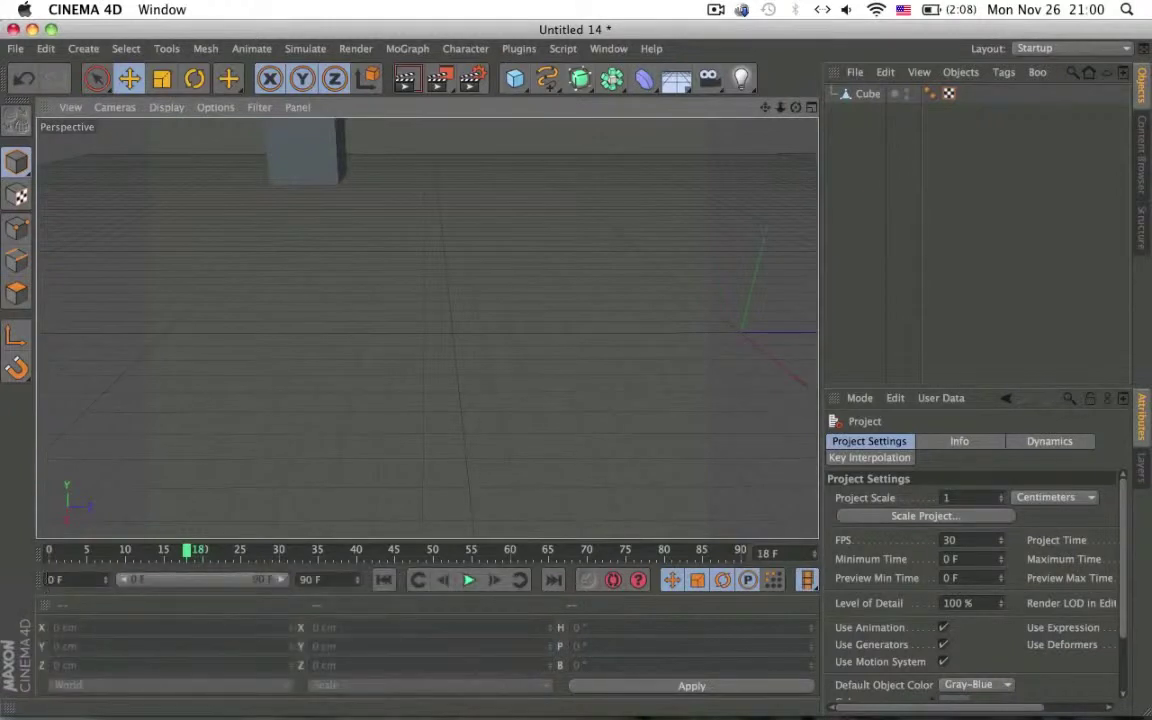
click(43, 604)
click(135, 428)
click(343, 461)
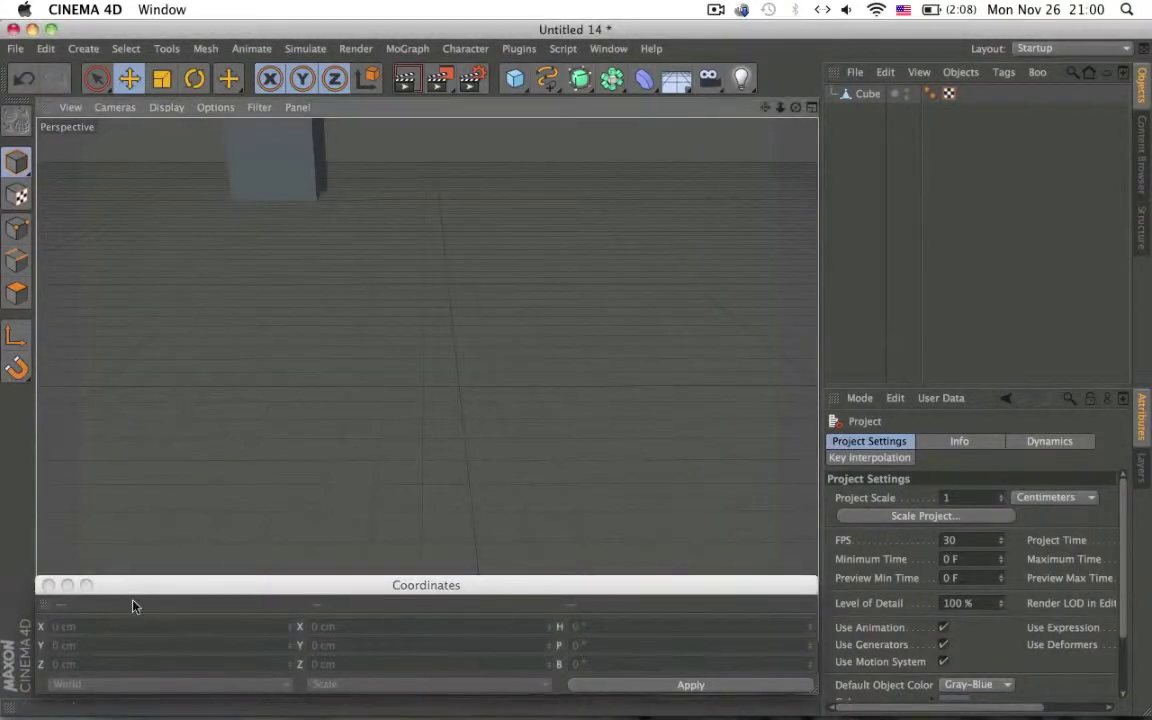
click(49, 585)
alt+drag(322, 478, 410, 362)
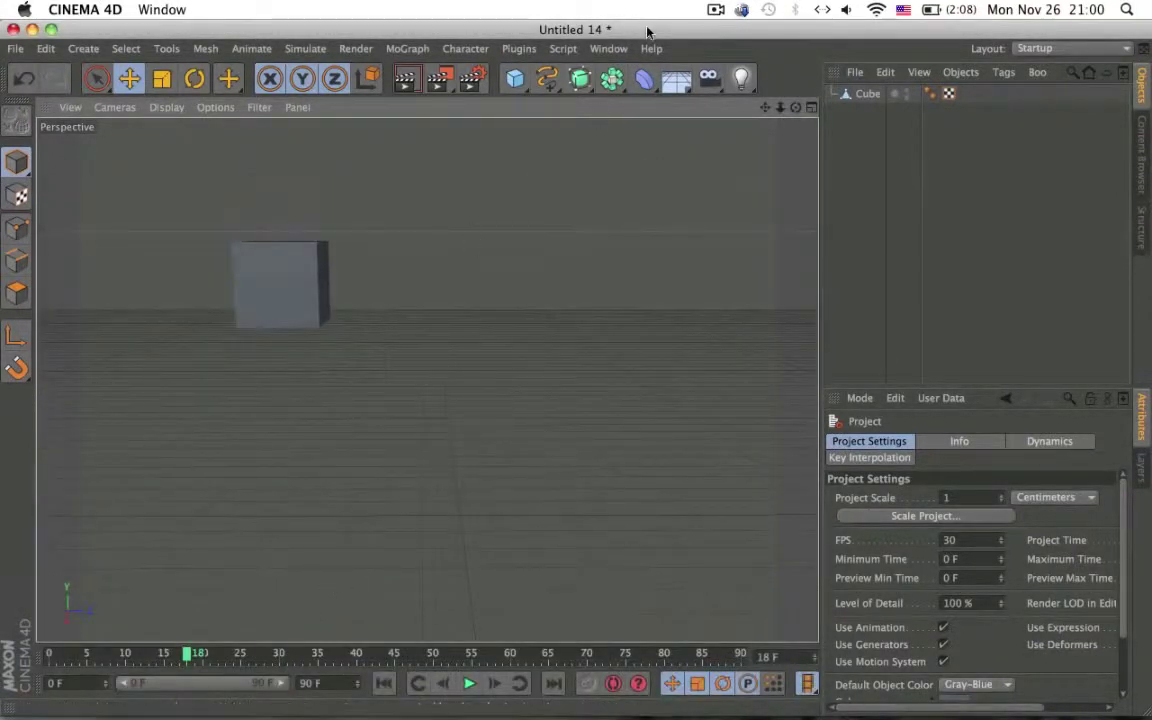
- Open the Timeline as a separate window and place it so the cube stays visible in the viewport
click(609, 51)
click(633, 202)
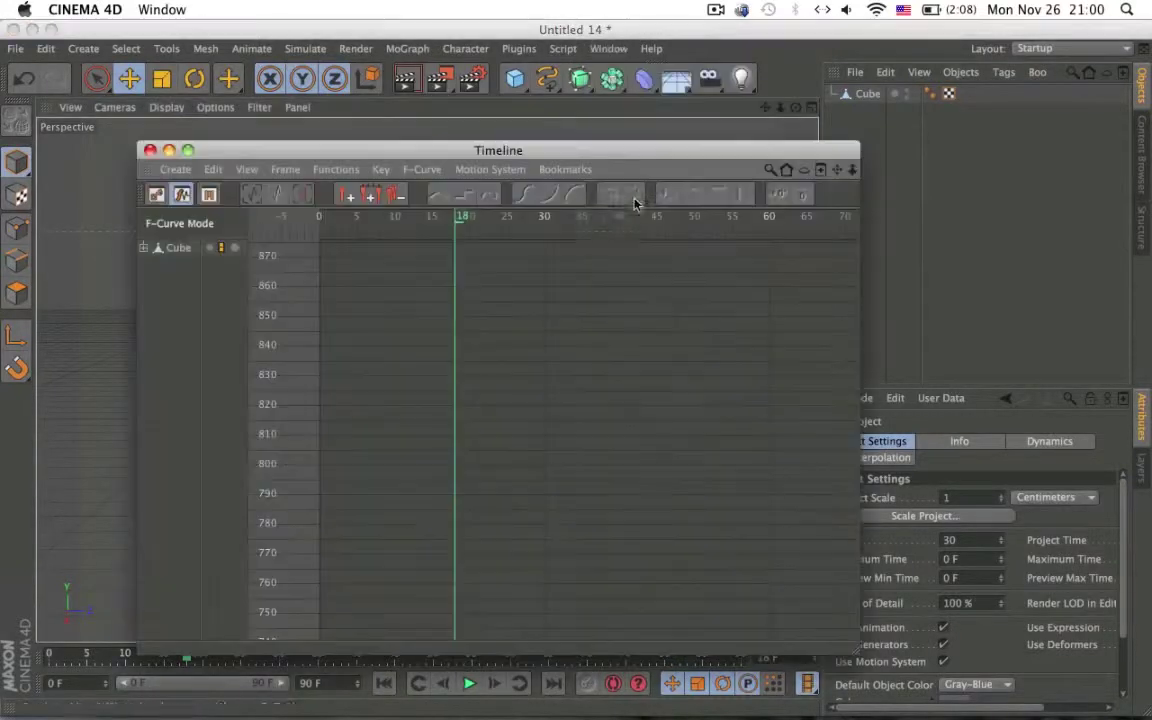
drag(437, 150, 931, 60)
alt+middle_drag(1054, 157, 950, 140)
drag(953, 57, 838, 49)
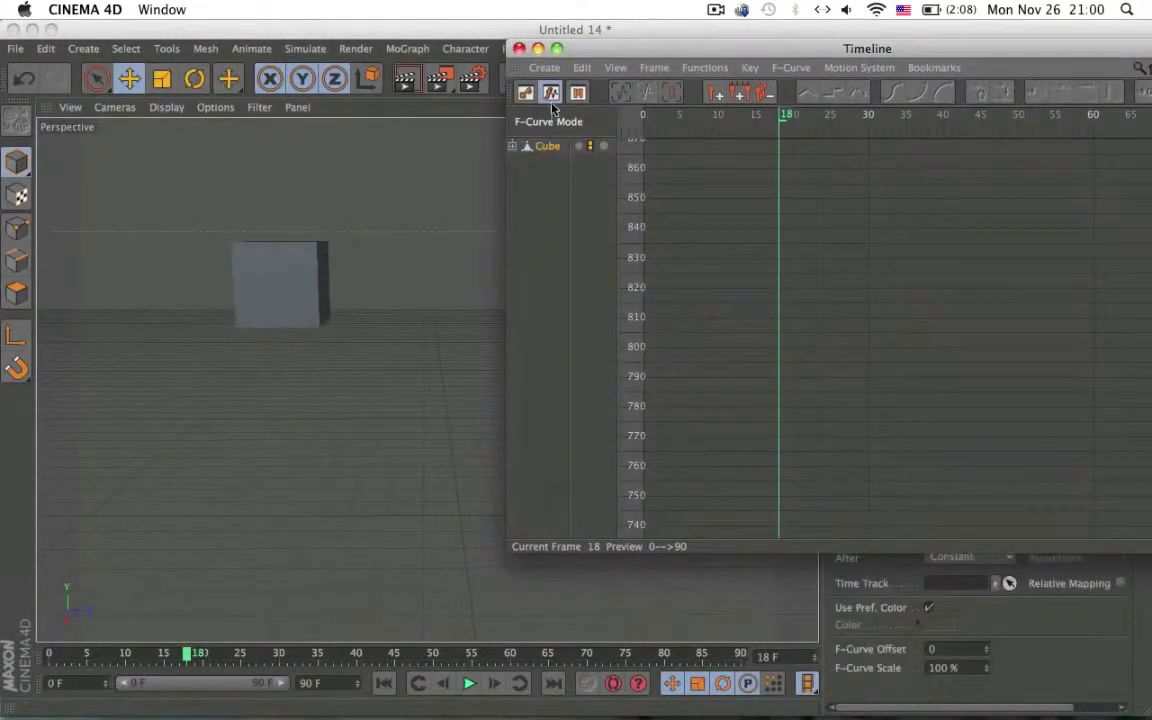
- Expand the Cube's tracks in the Timeline and frame its Position curves between frames 0 and 18
click(512, 147)
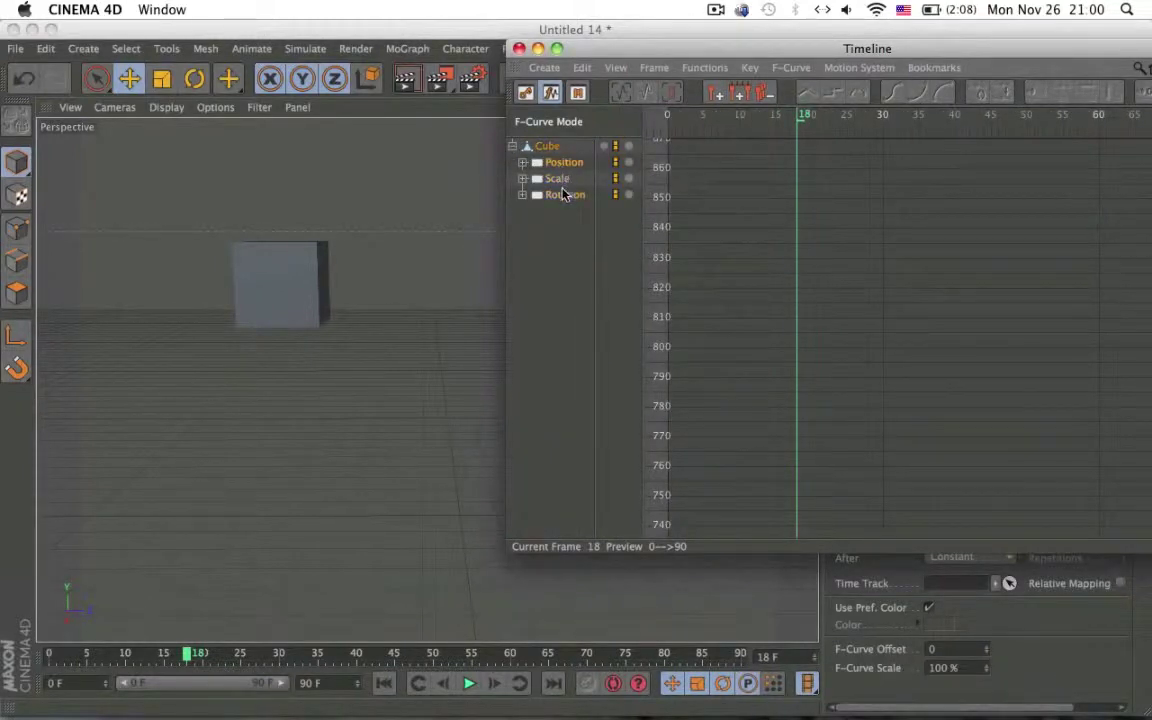
mouse_move(840, 266)
alt+right_down()
mouse_move(825, 278)
mouse_move(862, 276)
mouse_move(856, 283)
alt+right_up()
alt+middle_drag(856, 283, 763, 29)
alt+middle_drag(840, 480, 845, 120)
alt+middle_drag(857, 283, 846, 62)
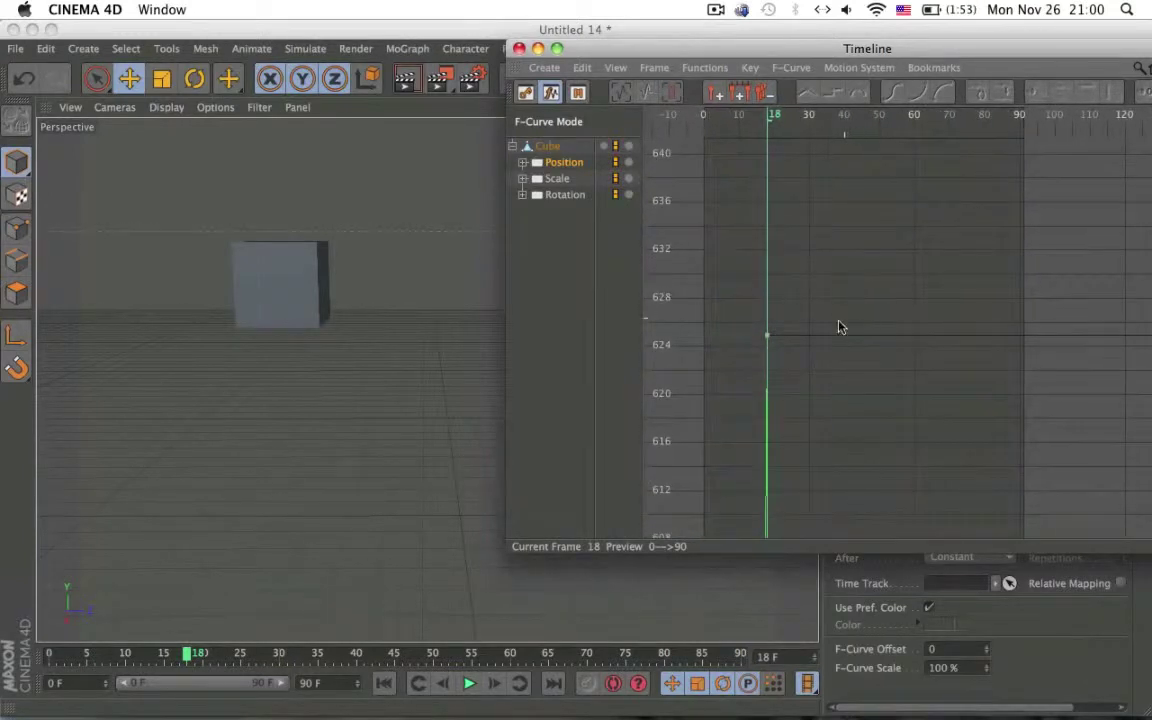
alt+middle_drag(767, 341, 777, 341)
alt+right_drag(772, 331, 850, 385)
alt+middle_drag(772, 331, 811, 309)
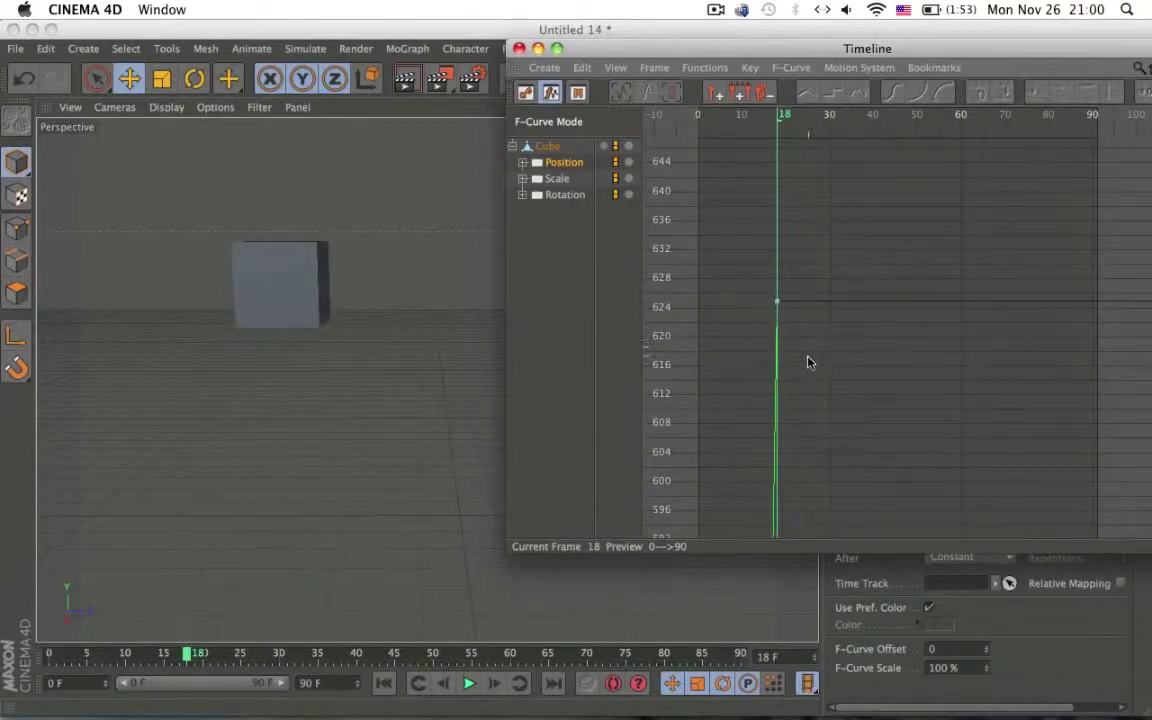
alt+right_drag(808, 360, 818, 160)
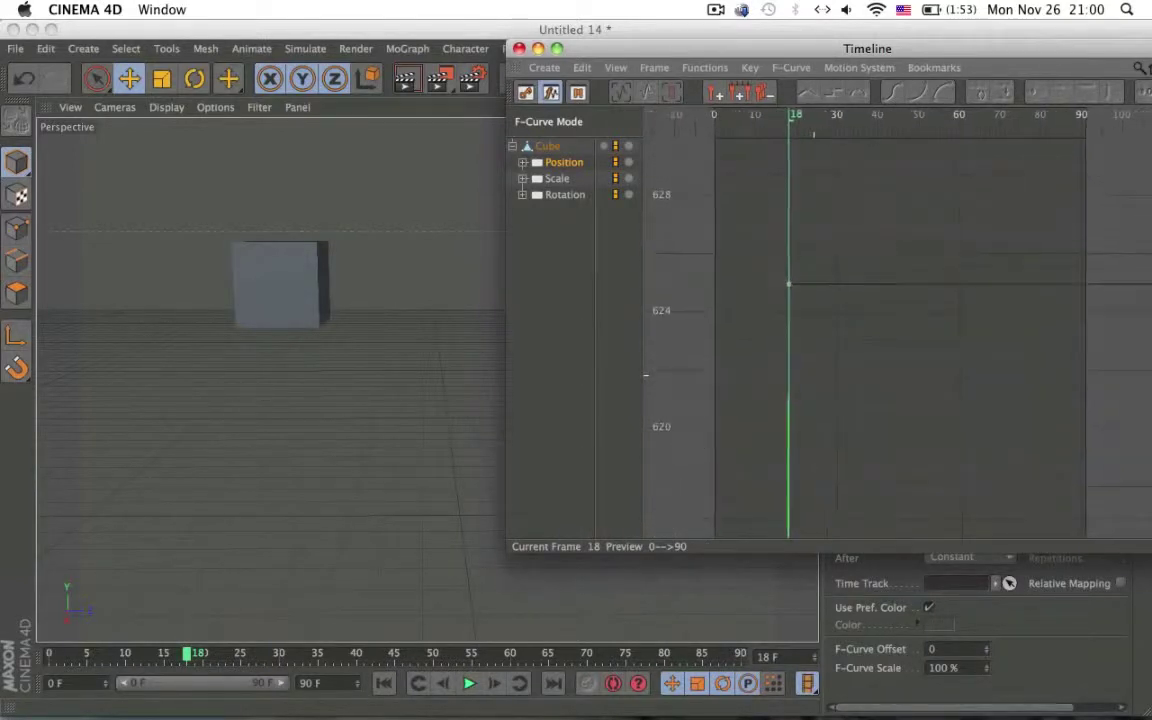
alt+right_drag(814, 375, 830, 482)
alt+middle_drag(814, 376, 832, 376)
alt+right_drag(794, 344, 808, 364)
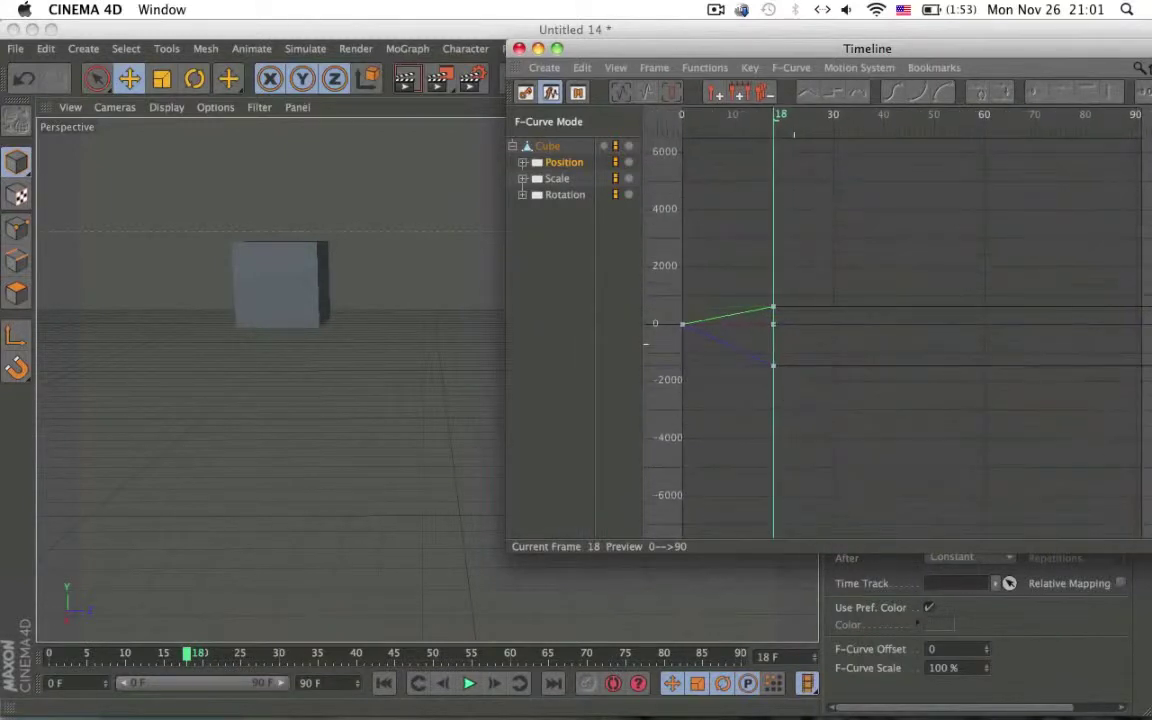
key(h)
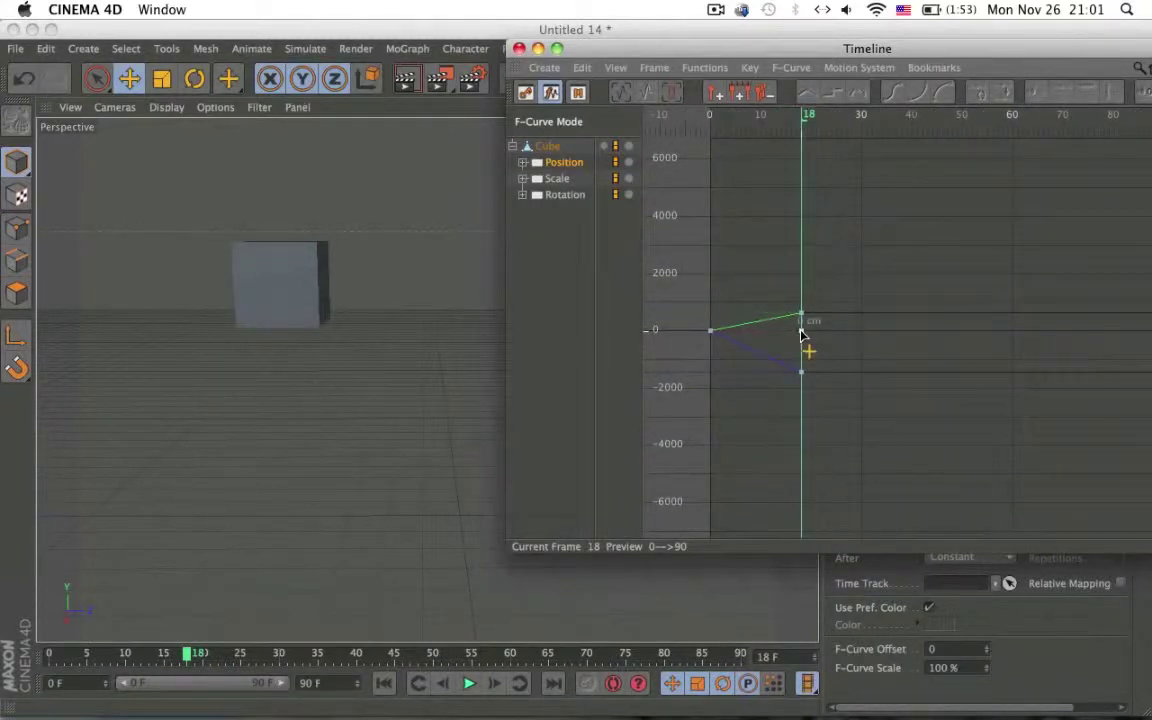
mouse_move(801, 331)
mouse_down()
mouse_move(806, 347)
mouse_move(801, 331)
mouse_up()
key(super+z)
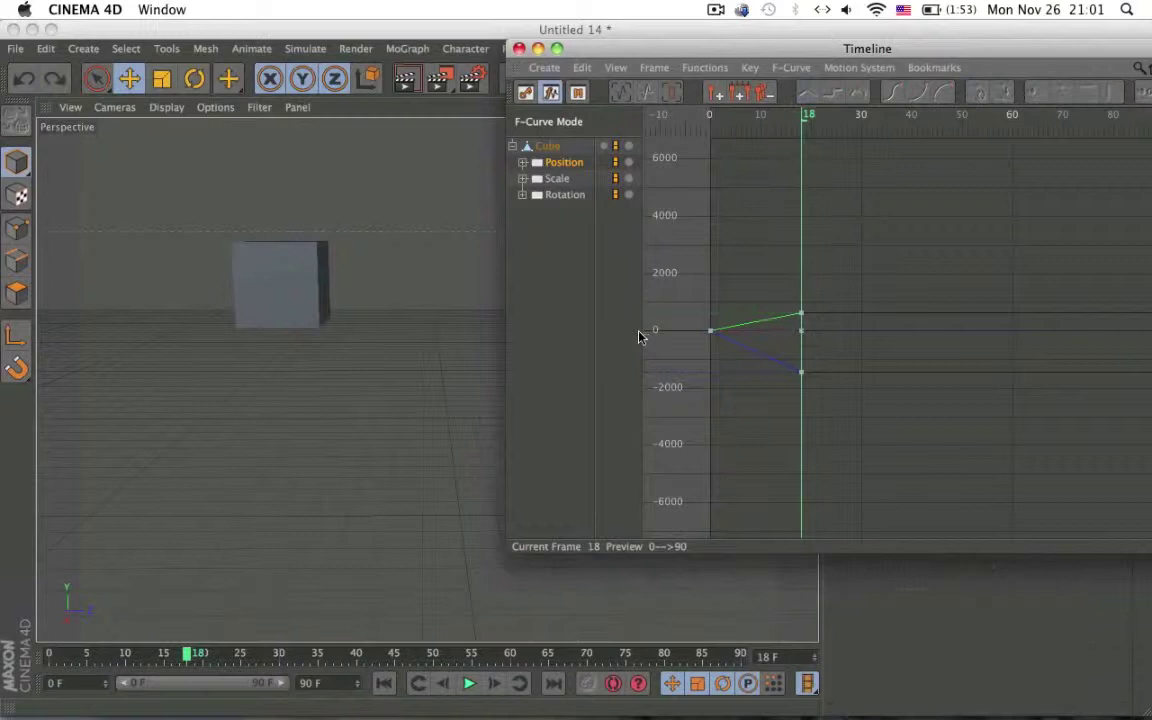
- Select the cube in the viewport and bring its whole motion path into view
alt+drag(427, 378, 311, 300)
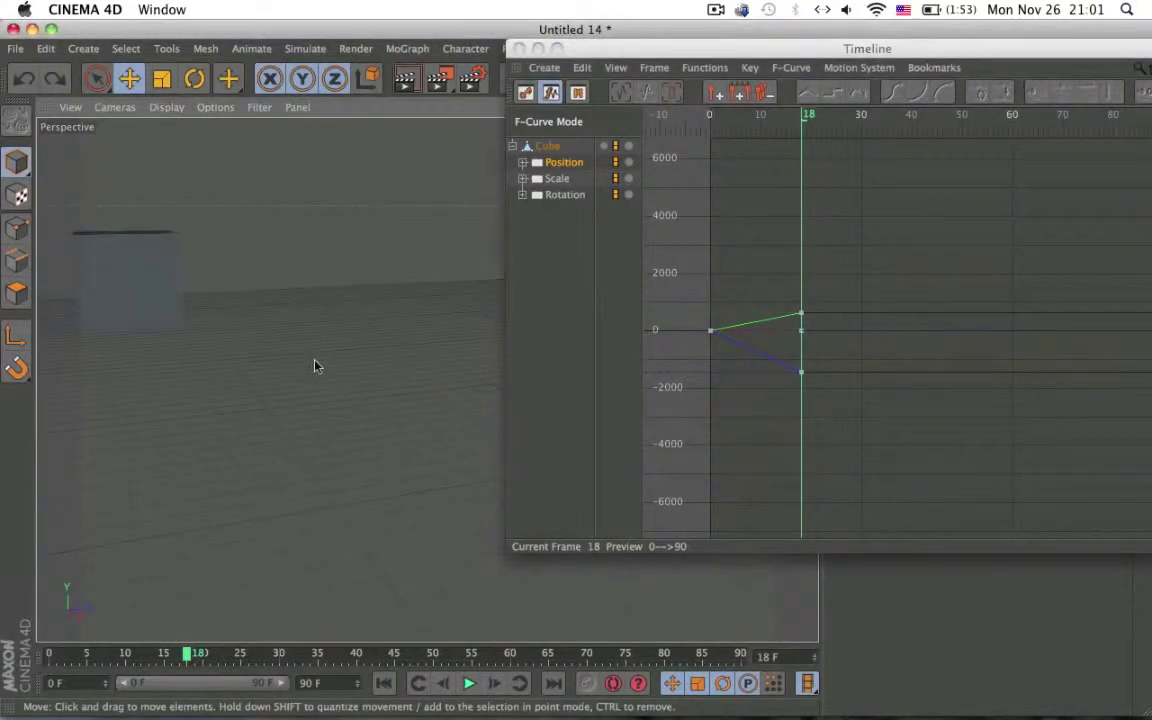
mouse_move(314, 360)
alt+mouse_down()
mouse_move(355, 389)
mouse_move(313, 358)
alt+mouse_up()
click(314, 359)
alt+drag(388, 412, 320, 415)
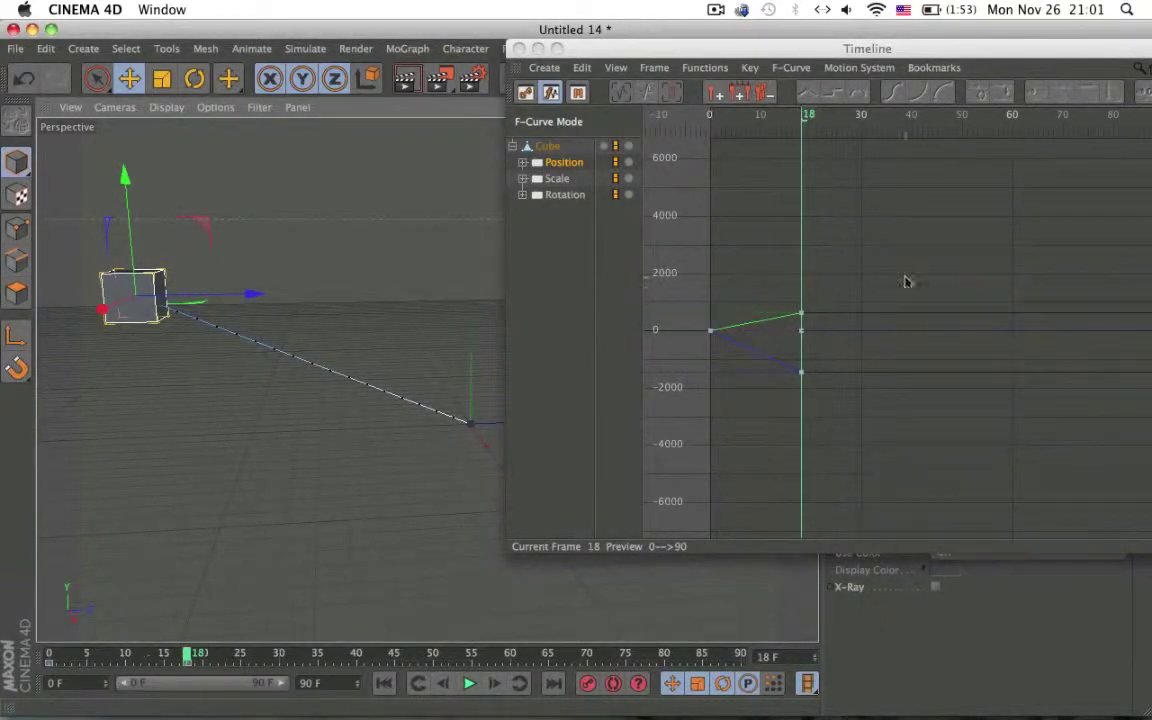
- Add a key to the Position Z curve at frame 11, lower it to about -1100, and scrub through the motion
click(766, 115)
mouse_move(768, 323)
ctrl+mouse_down()
mouse_move(777, 334)
mouse_move(764, 296)
mouse_move(764, 326)
mouse_move(766, 301)
mouse_move(762, 316)
mouse_move(771, 300)
mouse_move(769, 327)
mouse_move(769, 283)
mouse_move(768, 346)
ctrl+mouse_up()
key(super+z)
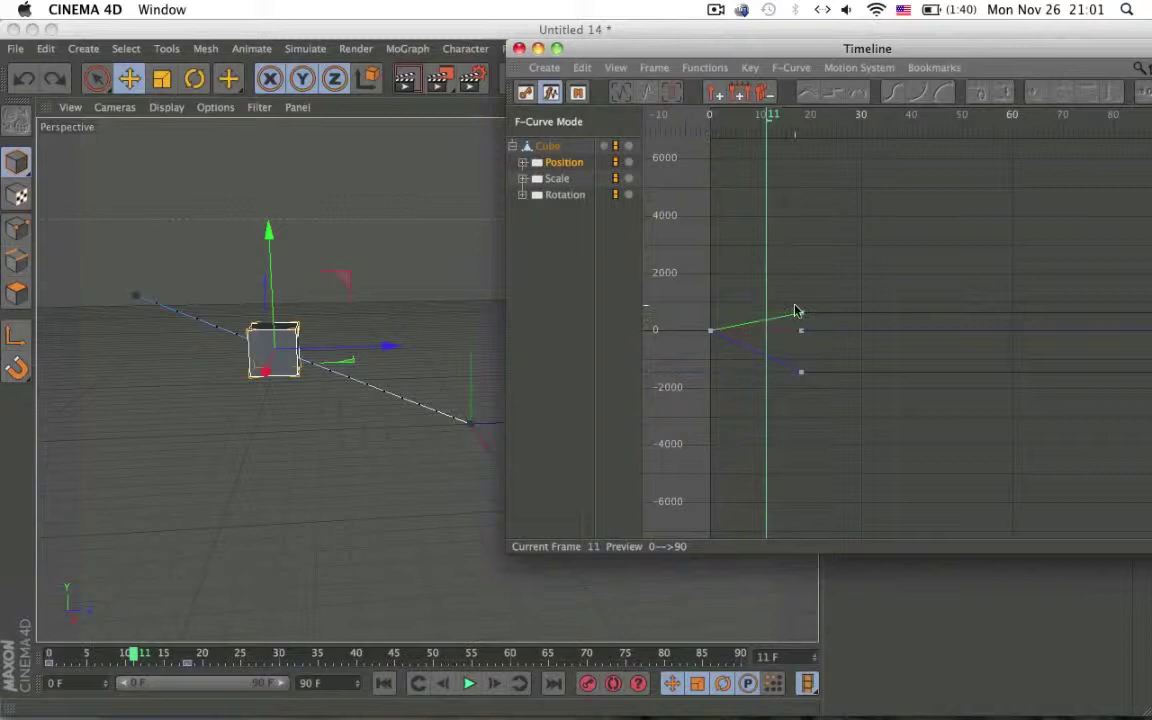
mouse_move(768, 362)
mouse_down()
mouse_move(771, 342)
mouse_move(769, 391)
mouse_move(766, 362)
mouse_up()
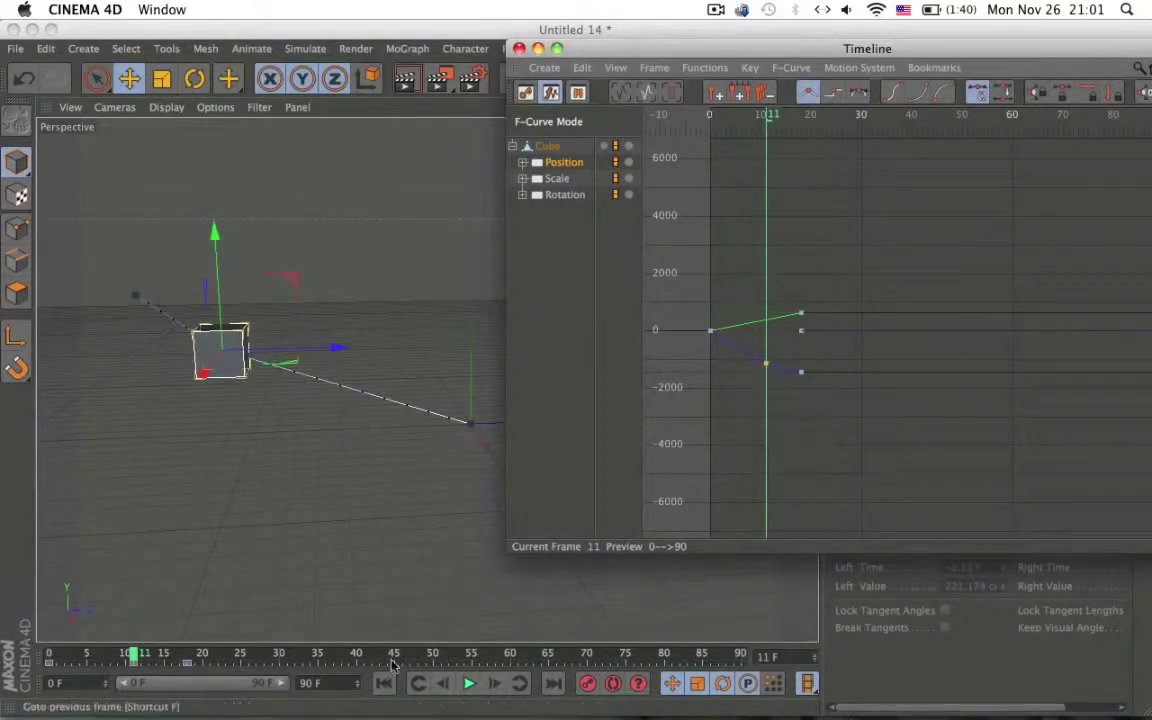
drag(73, 658, 157, 660)
click(134, 656)
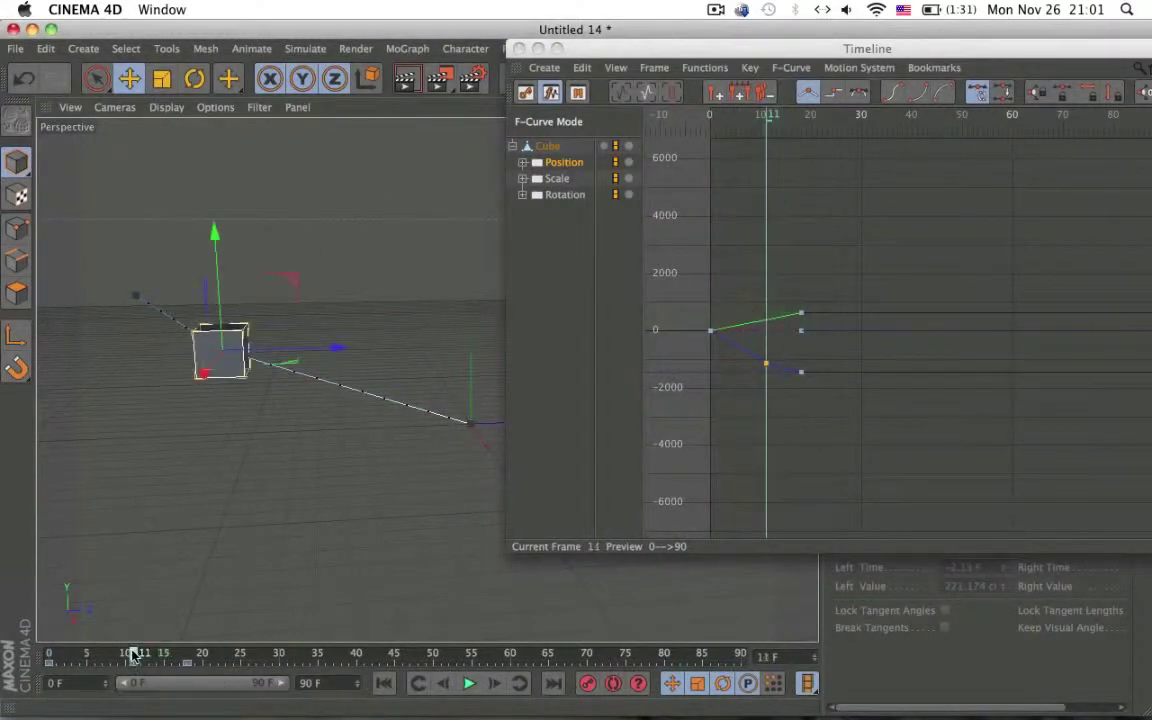
- Undo the lowering of the frame 11 key and delete that key from the Position Z curve
key(super+z)
click(755, 359)
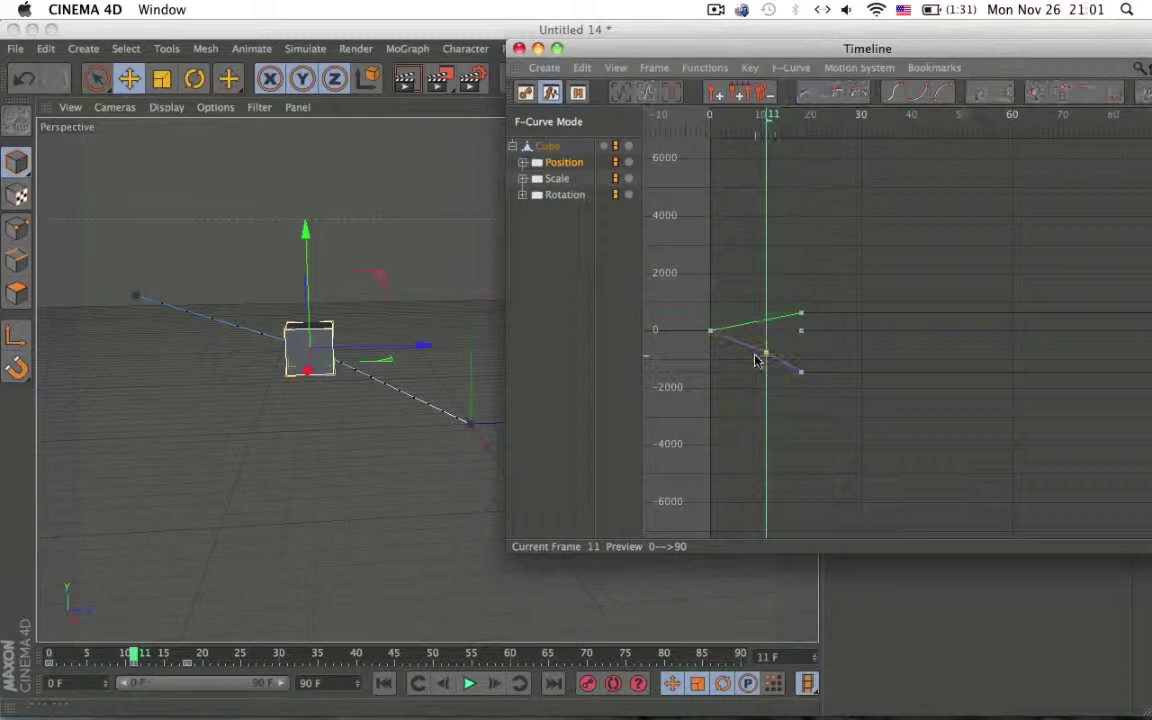
click(766, 352)
key(Delete)
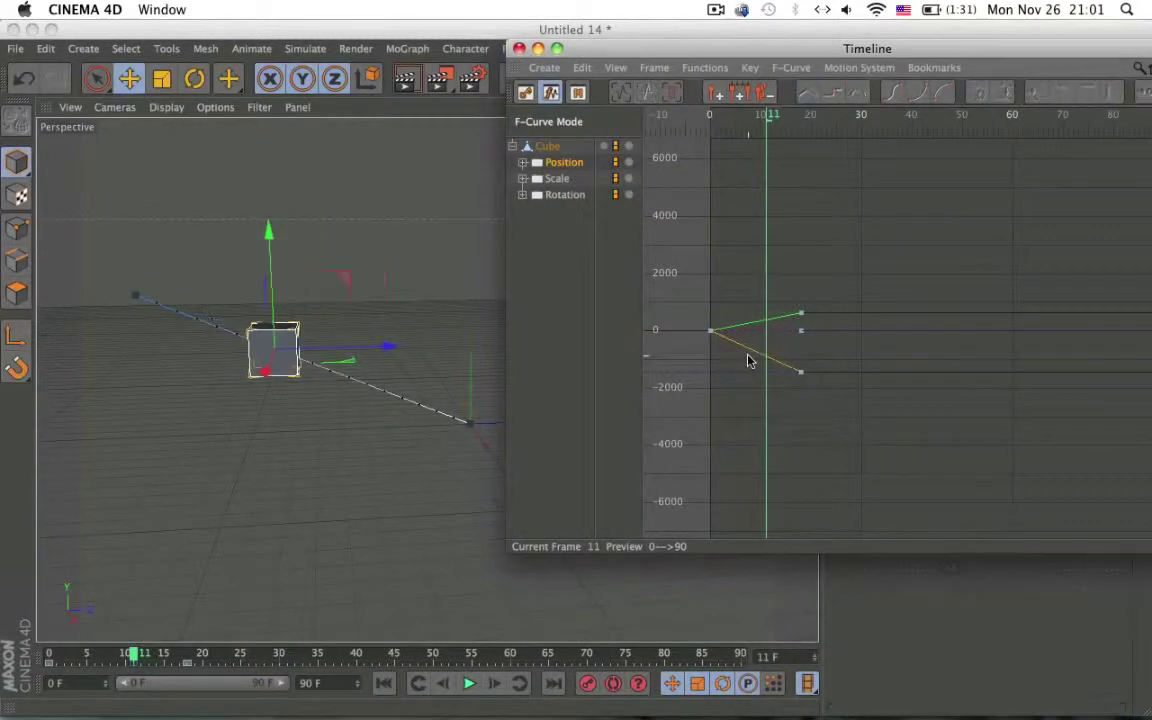
- Go to frame 18 and raise the cube's Position Y key there to about 850
mouse_move(800, 314)
mouse_down()
mouse_move(800, 278)
mouse_move(779, 302)
mouse_move(802, 290)
mouse_move(802, 313)
mouse_up()
click(802, 115)
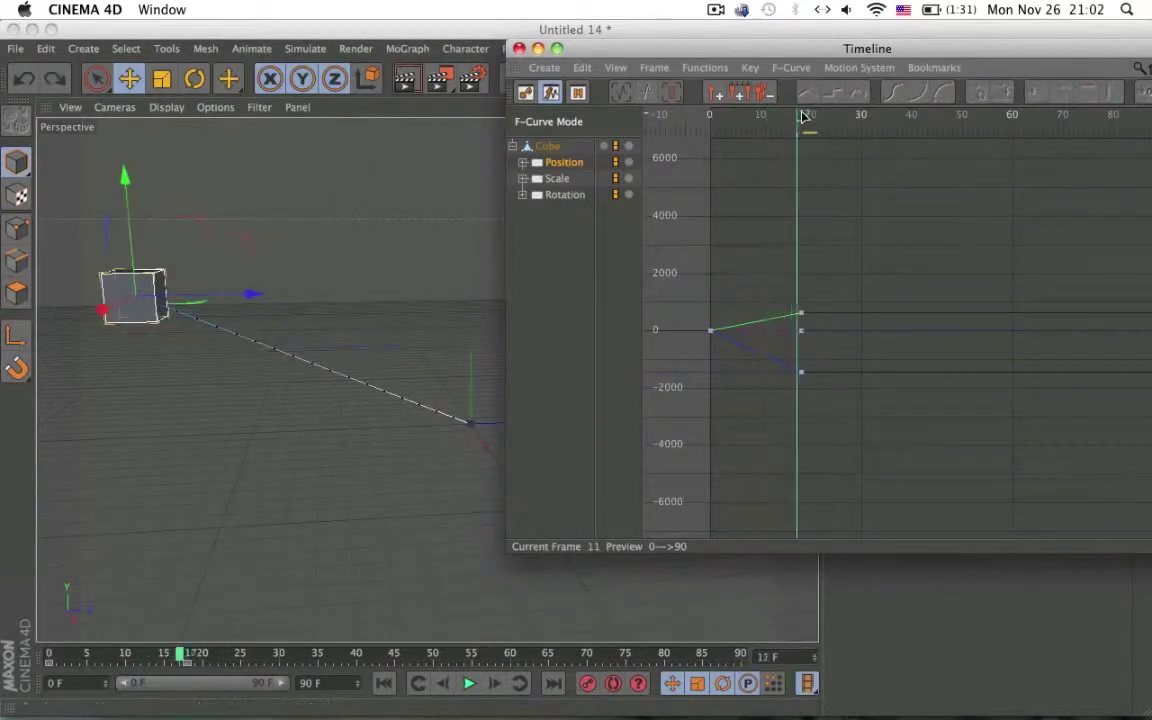
mouse_move(802, 316)
mouse_down()
mouse_move(782, 296)
mouse_move(802, 285)
mouse_move(805, 265)
mouse_move(805, 323)
mouse_move(803, 290)
mouse_move(803, 307)
mouse_up()
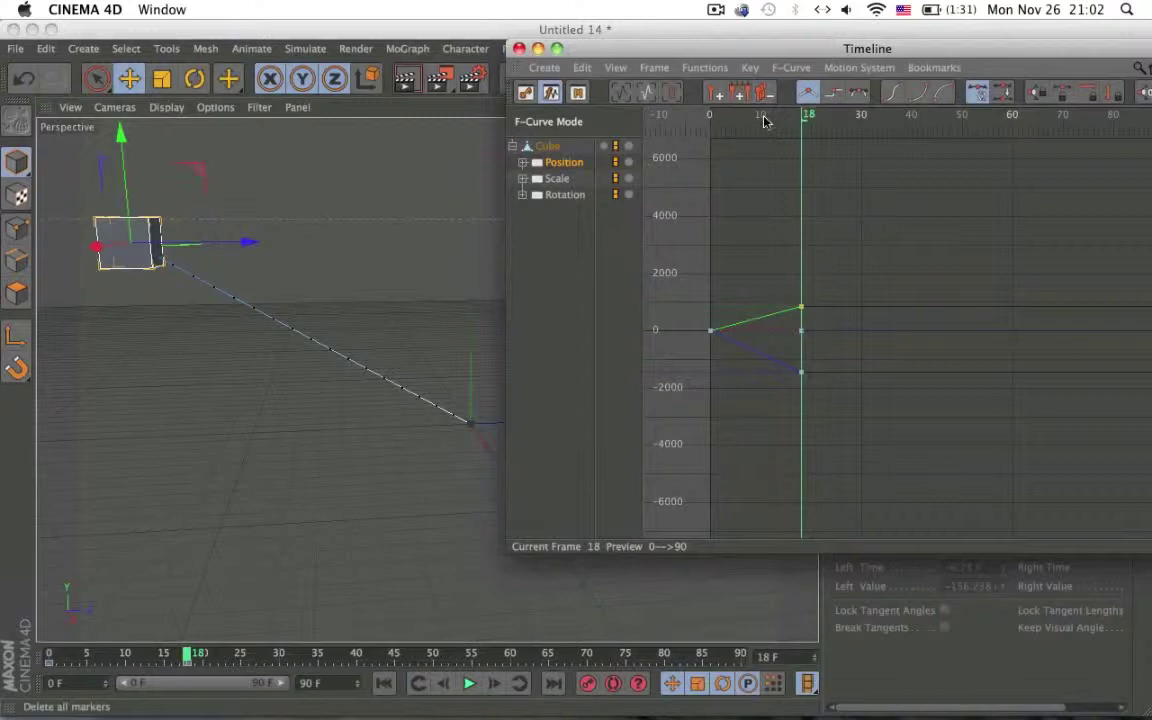
- Try a Position Y key of about 1250 at frame 7 with a bent outgoing tangent, and scrub through the path
drag(764, 121, 746, 119)
mouse_move(748, 320)
ctrl+mouse_down()
mouse_move(742, 297)
mouse_move(752, 298)
mouse_move(736, 320)
mouse_move(767, 308)
ctrl+mouse_up()
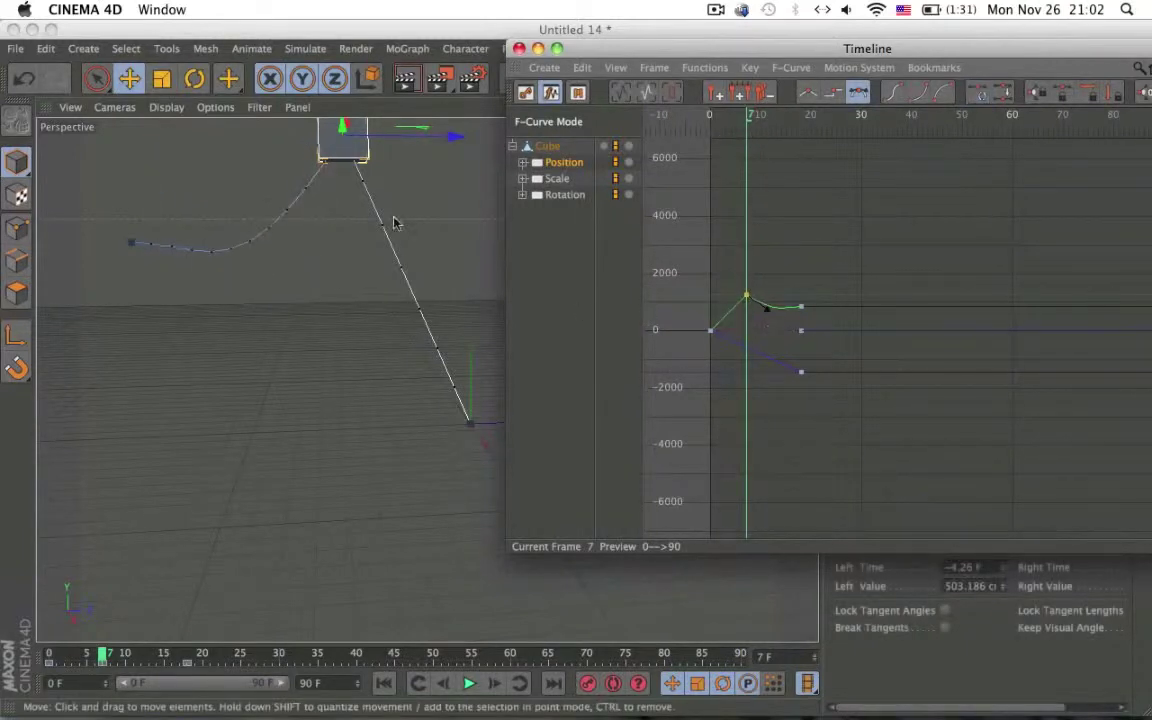
mouse_move(334, 157)
alt+mouse_down()
mouse_move(586, 247)
mouse_move(288, 163)
mouse_move(270, 128)
mouse_move(318, 166)
alt+mouse_up()
click(110, 653)
drag(110, 653, 188, 653)
- Delete the added Position Y key at frame 7
click(728, 314)
key(Delete)
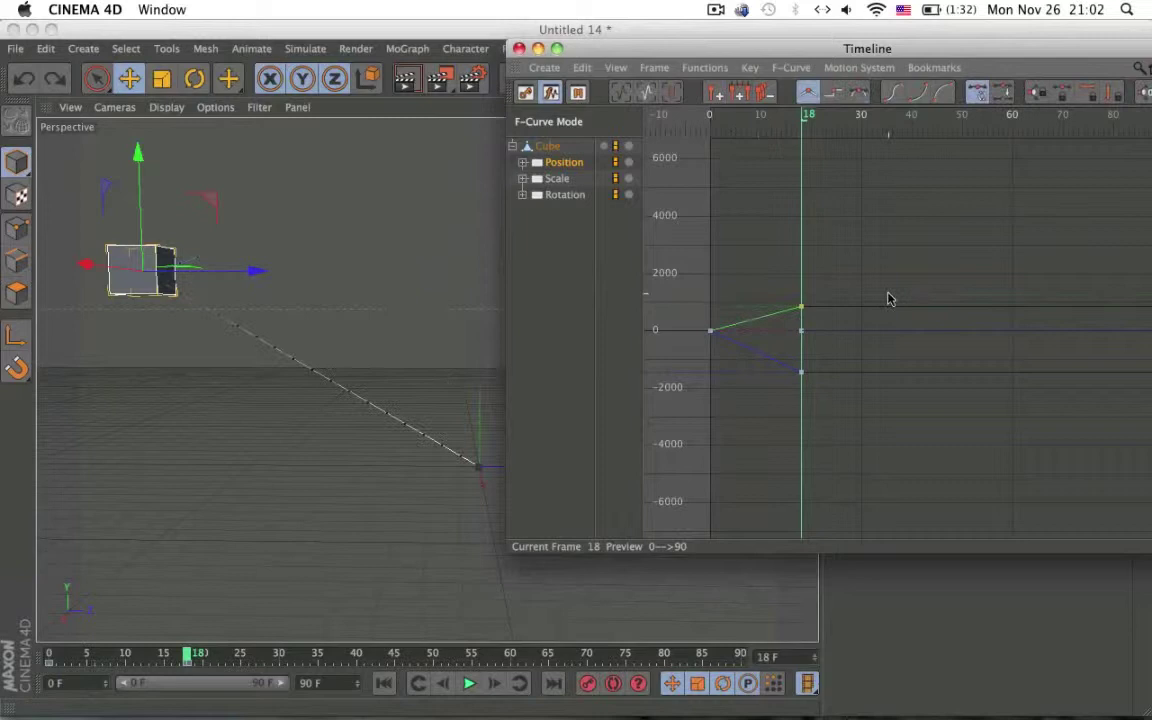
- Arc the cube's path with a Position Y key of about 550 at frame 7, and nudge that key upward on the motion path
click(802, 308)
drag(797, 310, 748, 318)
alt+middle_drag(467, 325, 522, 316)
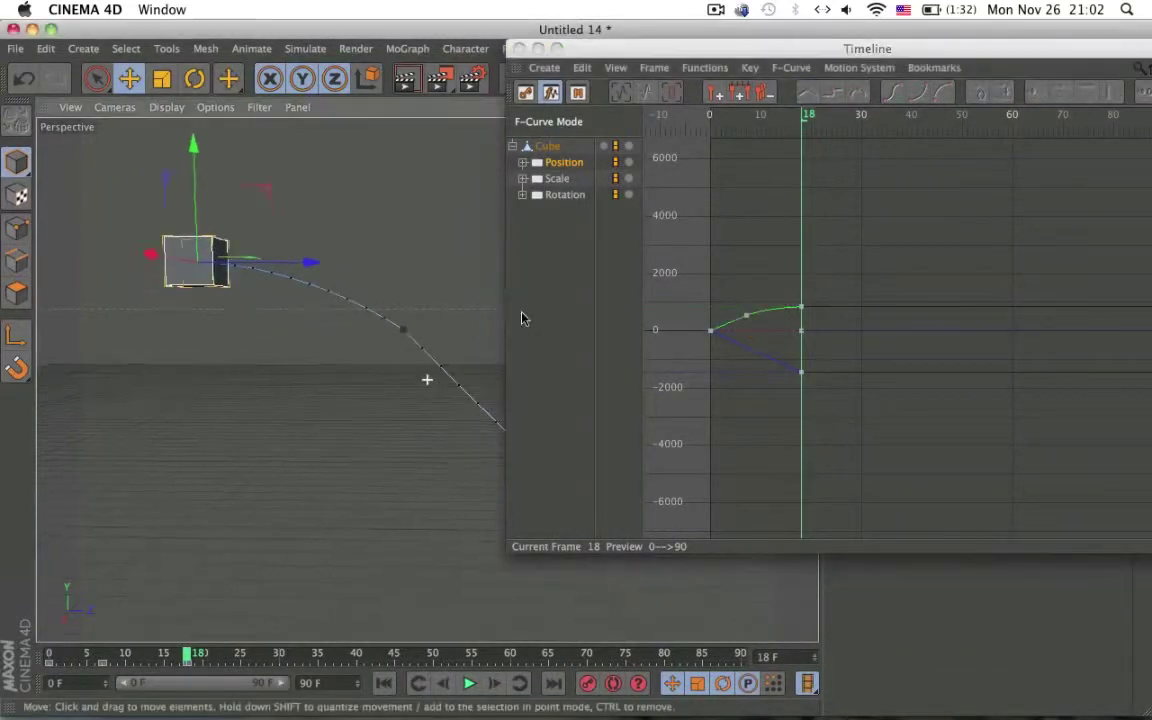
alt+middle_drag(442, 342, 441, 365)
alt+right_drag(441, 365, 422, 350)
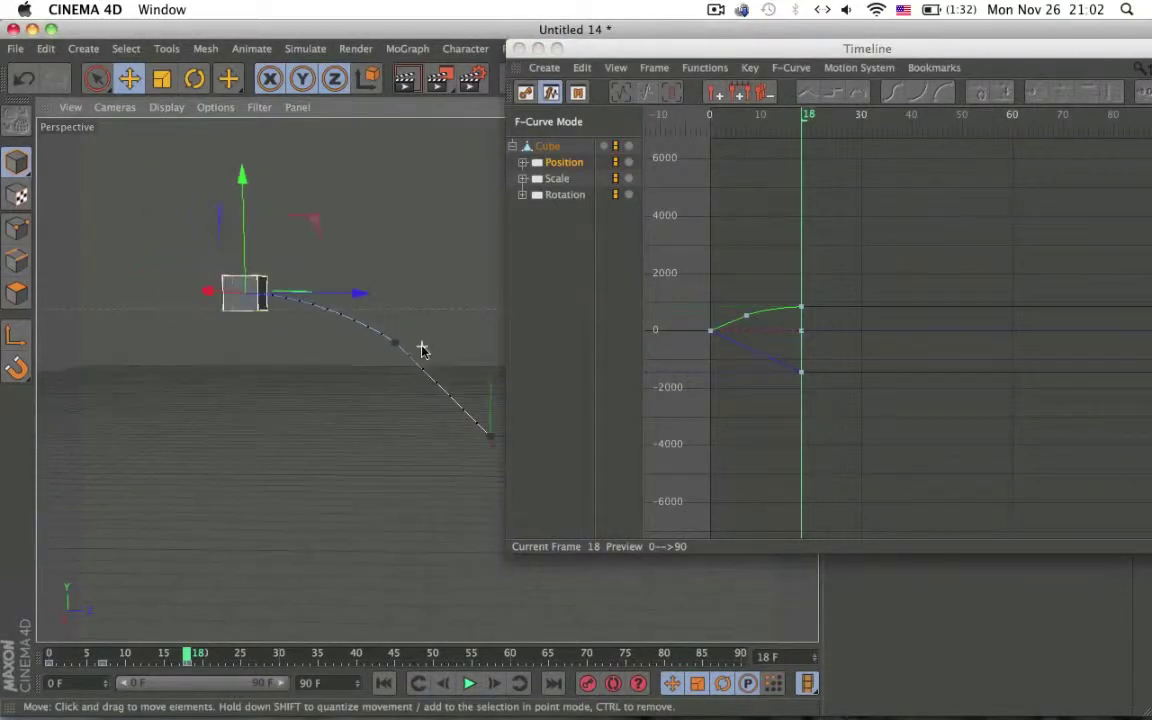
drag(398, 344, 355, 341)
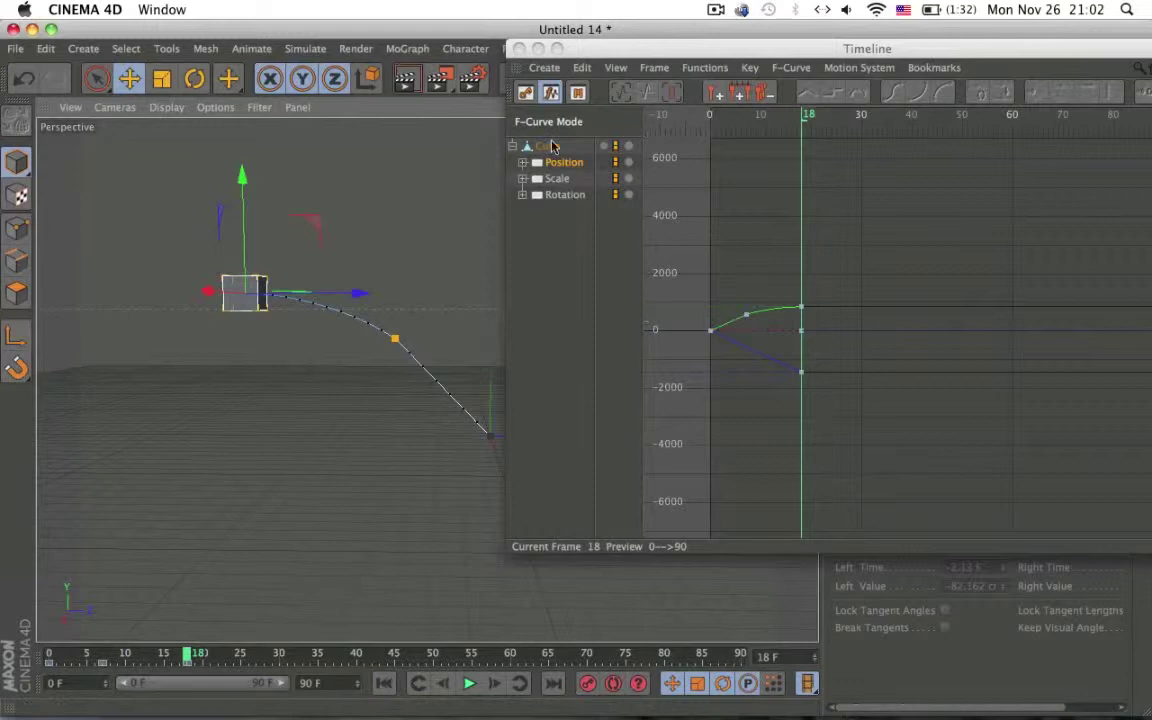
- Expand the Position track and display the Position X and Position Y curves individually
click(522, 162)
click(522, 162)
click(561, 193)
click(566, 180)
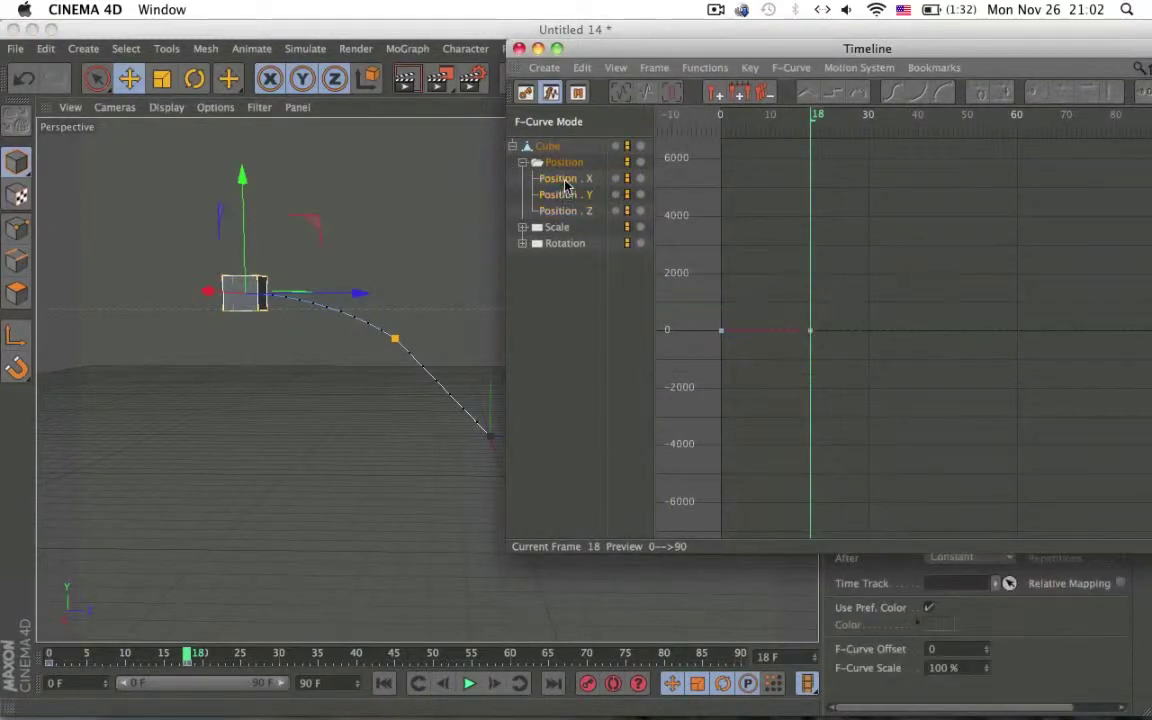
click(569, 198)
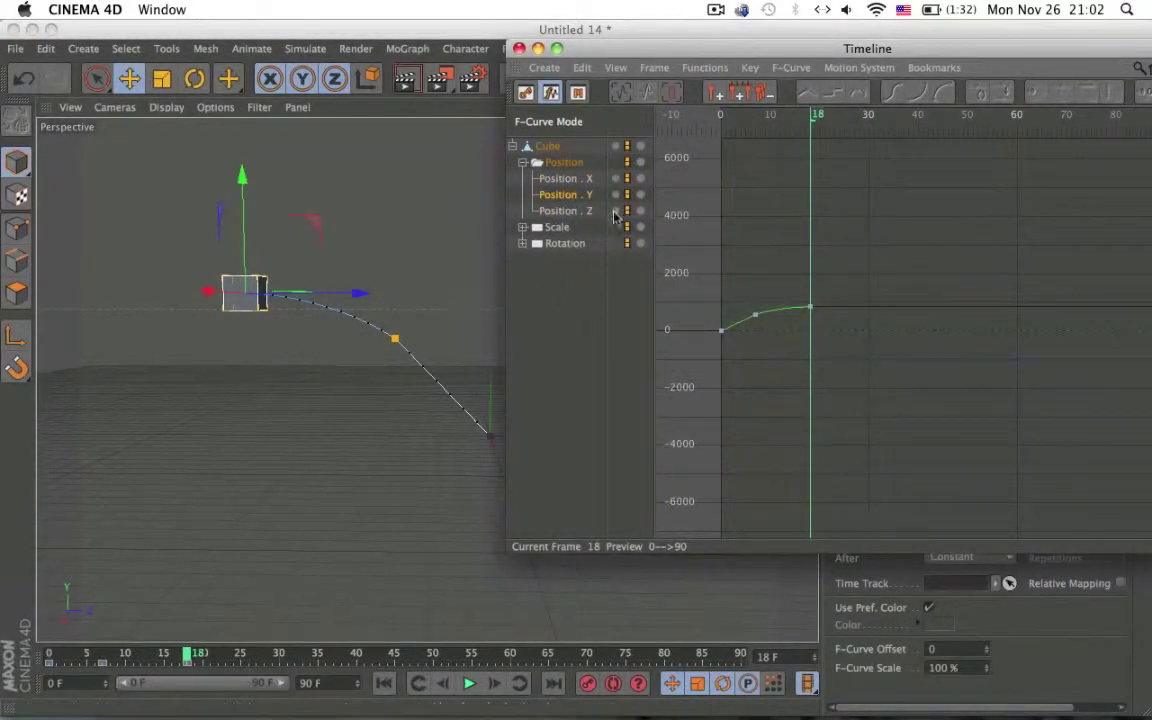
- Collapse the Position track and display all its F-curves together
click(573, 180)
click(560, 162)
click(521, 163)
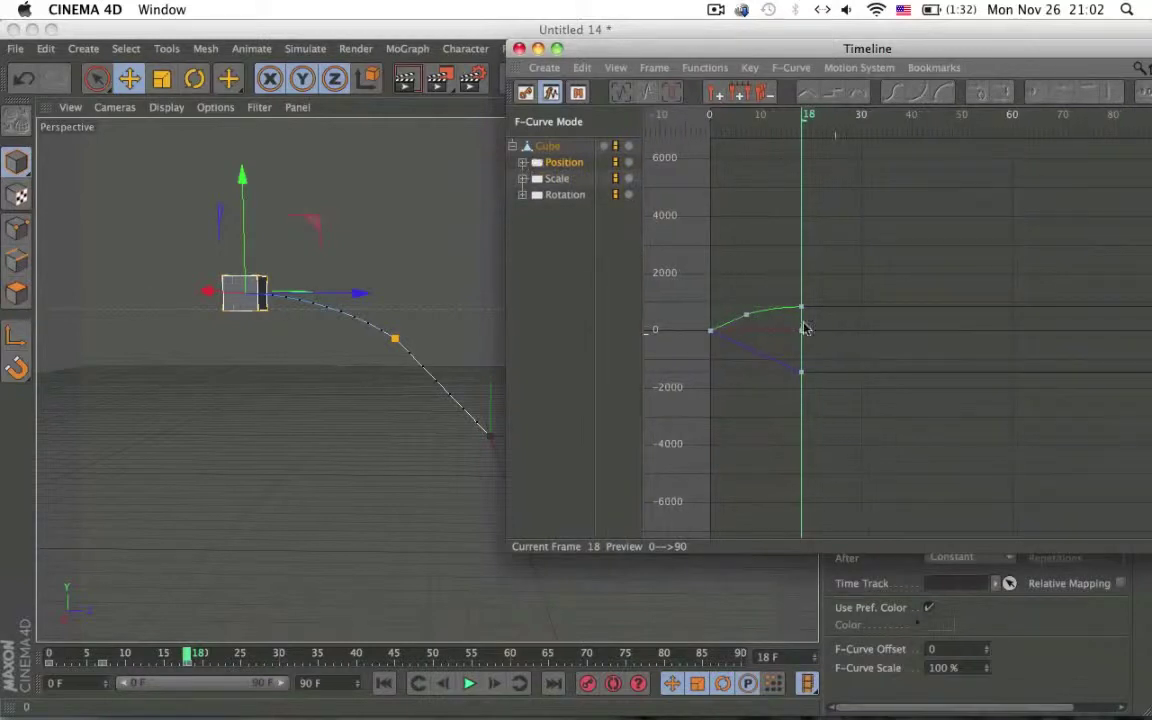
click(562, 182)
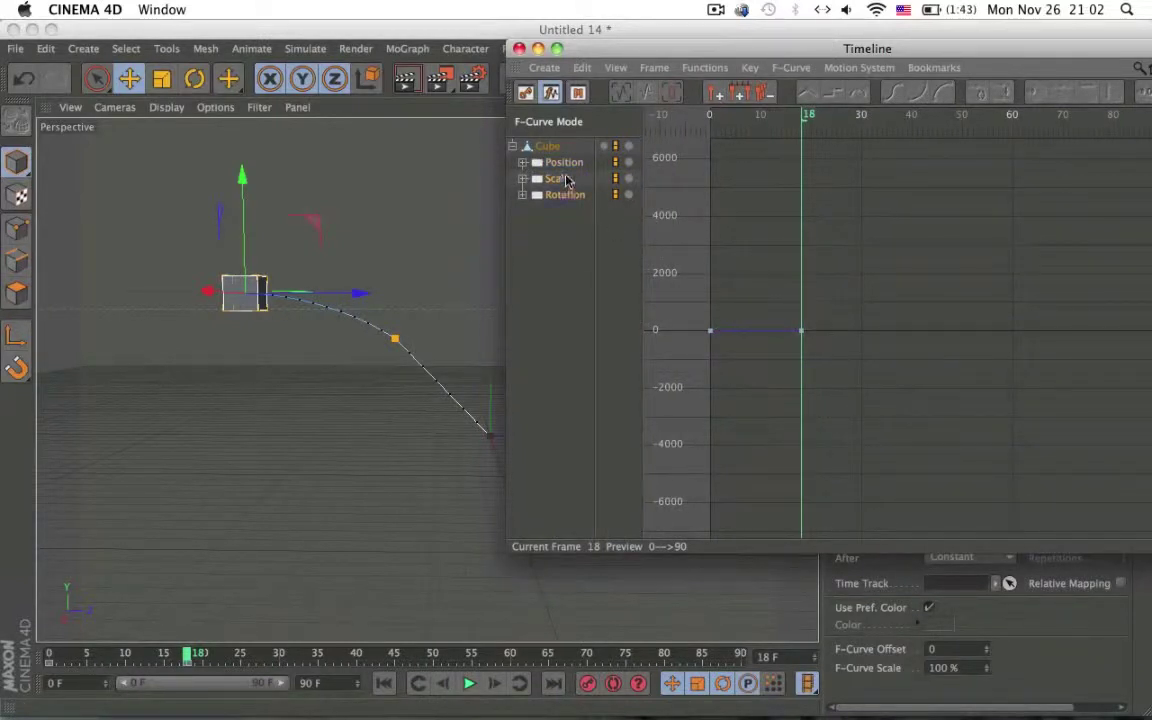
click(563, 163)
- Move to frame 29 and add a Position Y key of about 600 there
alt+middle_drag(425, 338, 479, 333)
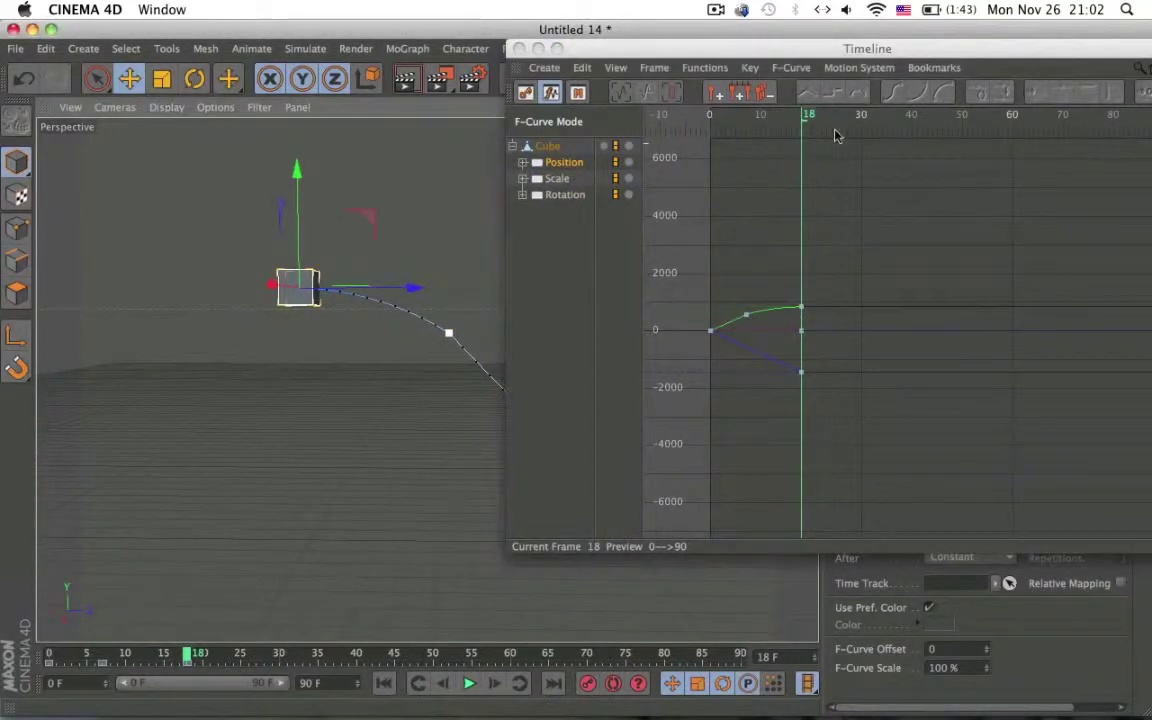
drag(840, 117, 863, 117)
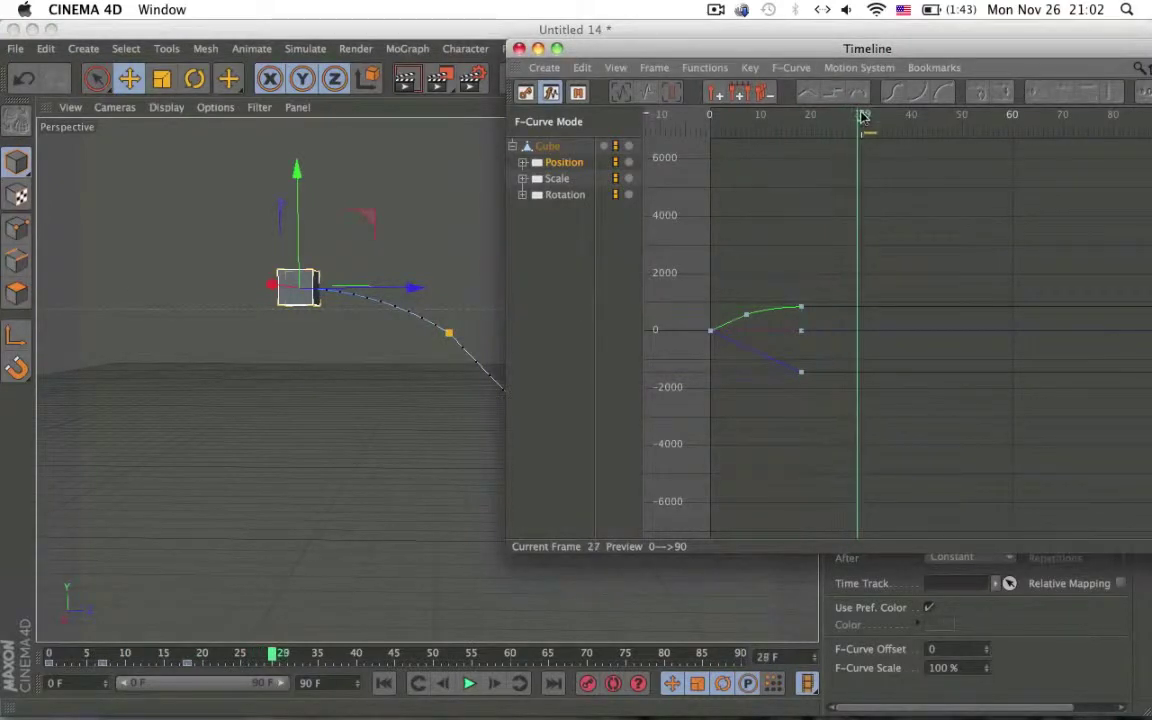
ctrl+drag(859, 306, 862, 320)
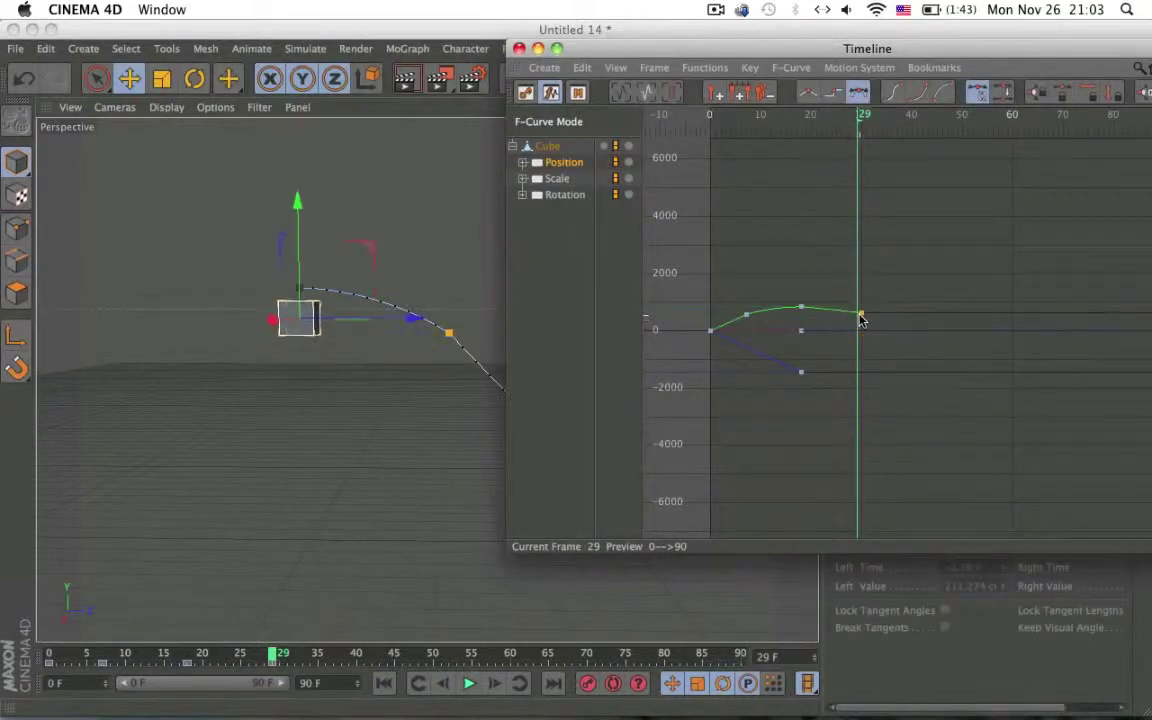
click(801, 373)
mouse_move(838, 378)
ctrl+mouse_down()
mouse_move(857, 370)
mouse_move(835, 377)
ctrl+mouse_up()
key(super+z)
click(805, 375)
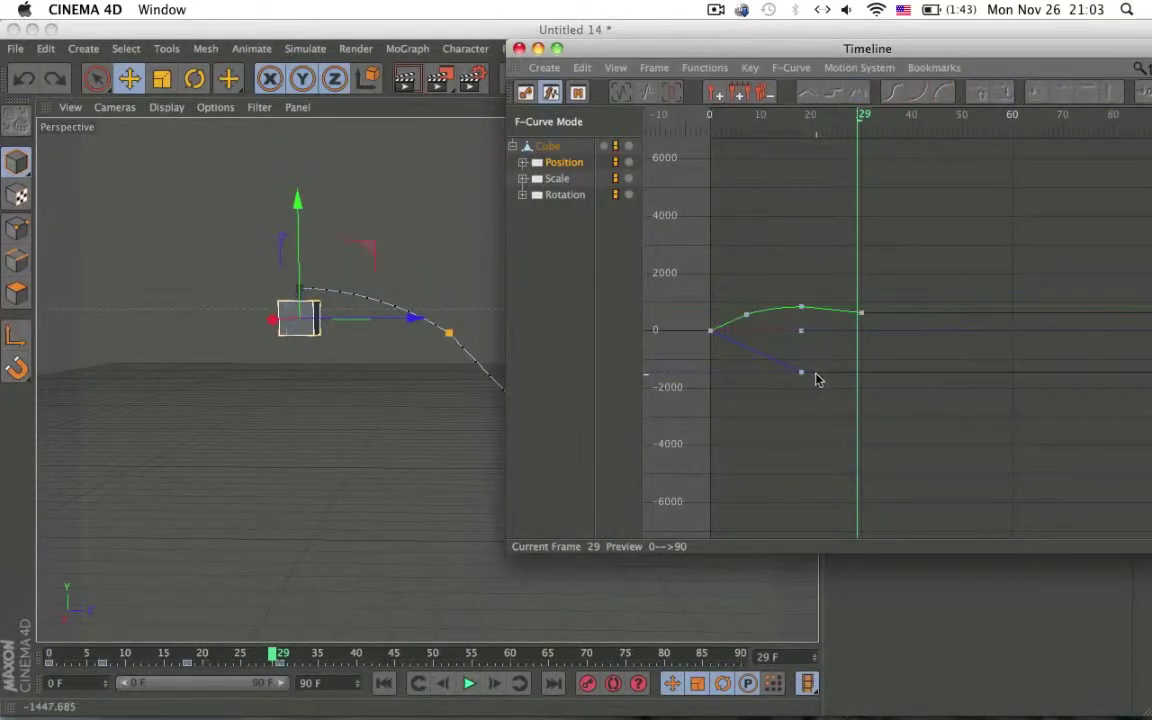
- Add a Position Z key of about -2600 at frame 29 and lower the Position Y key there to about -300
click(815, 375)
drag(851, 377, 856, 410)
drag(860, 316, 836, 315)
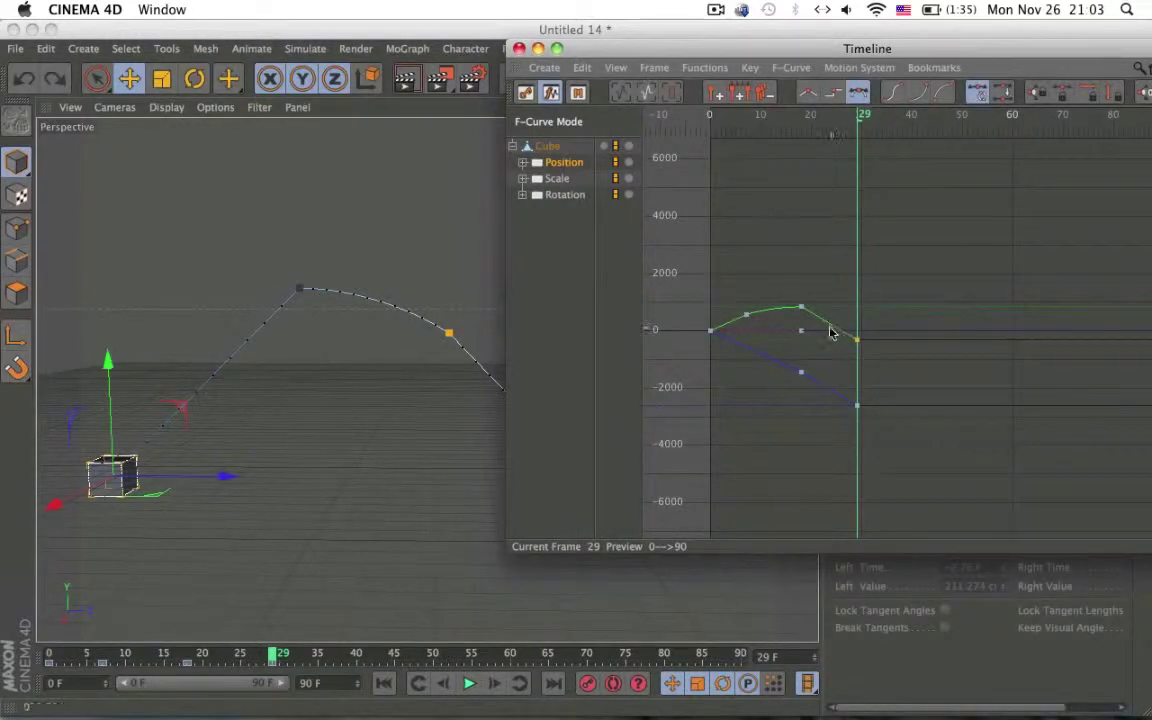
- Add a Position Y key of about 550 at frame 25 and bend its outgoing tangent downward to round the descent
ctrl+click(830, 328)
key(super+z)
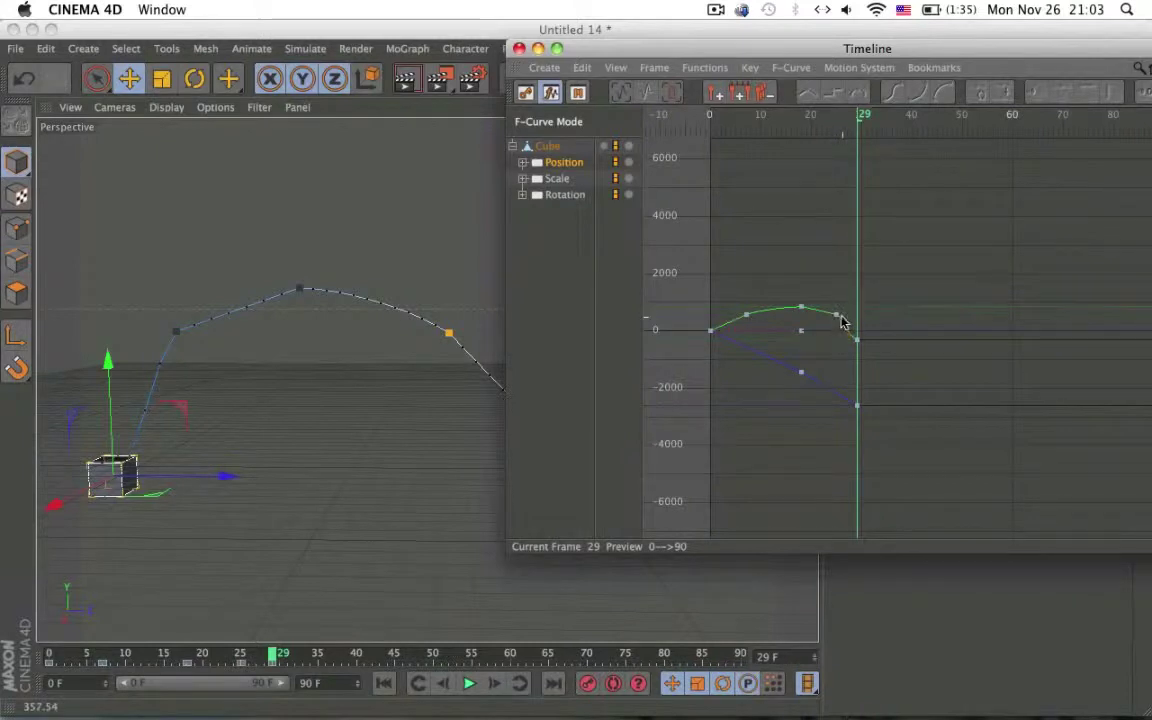
key(super+z)
click(838, 320)
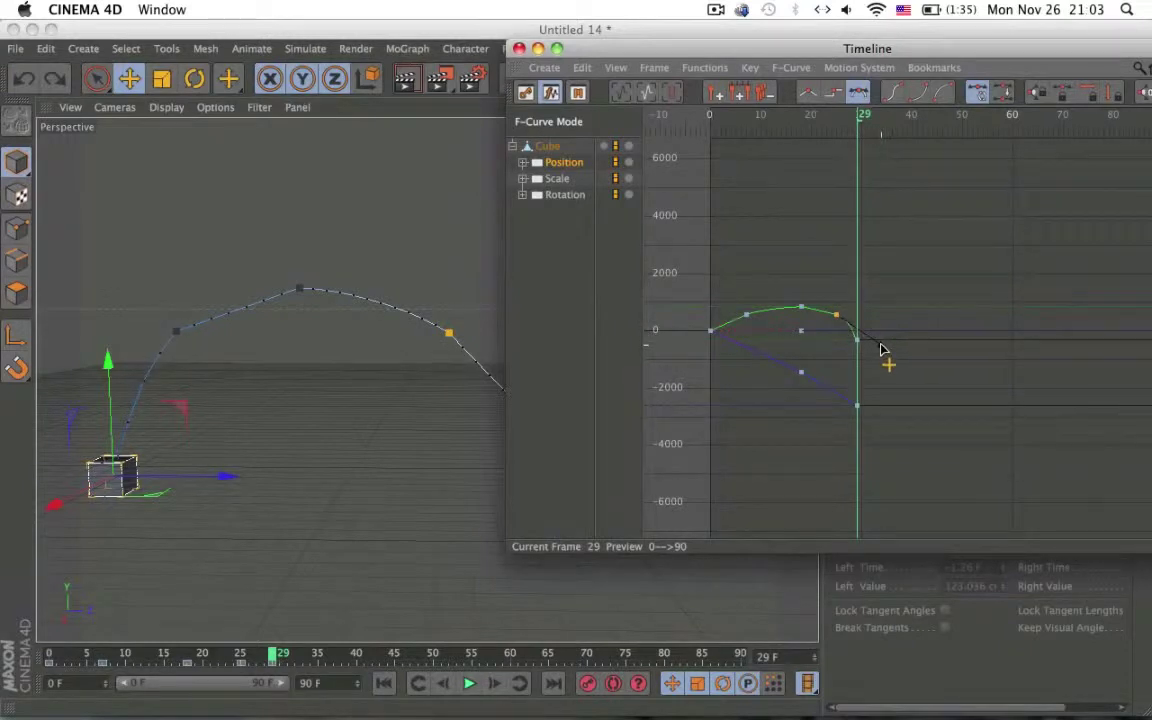
click(880, 348)
- Frame the whole motion path and play the animation from frame 0
alt+middle_drag(370, 353, 365, 335)
alt+right_drag(365, 335, 365, 310)
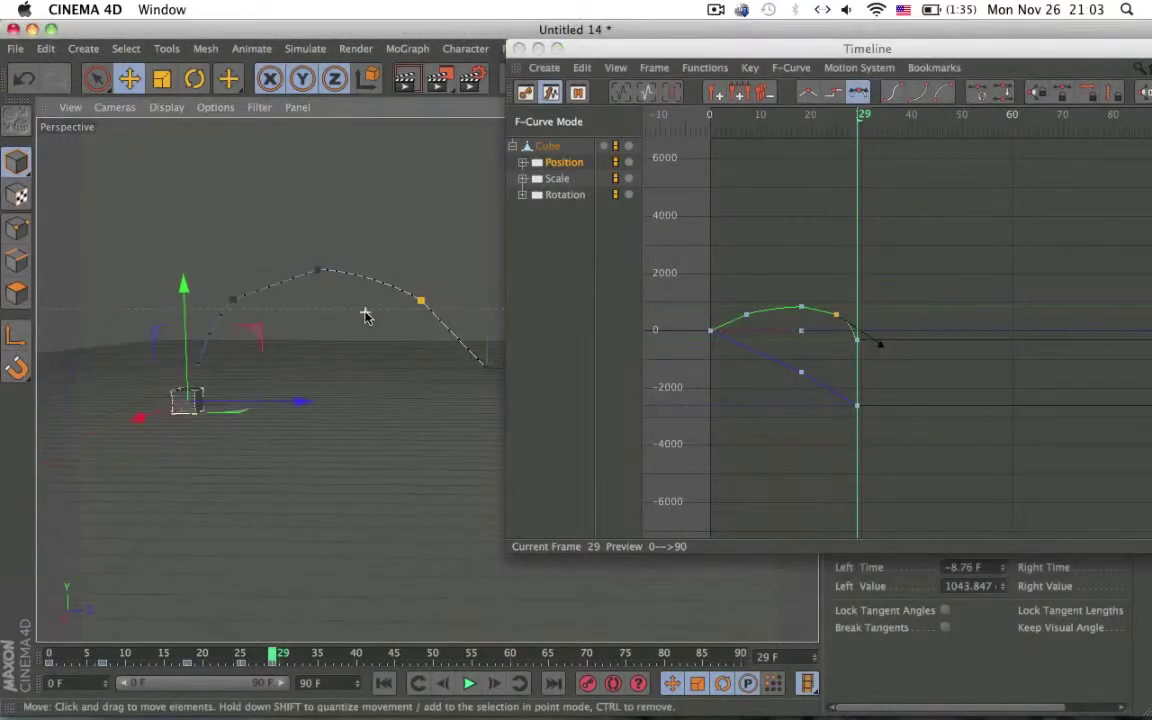
alt+middle_drag(365, 305, 335, 315)
click(48, 655)
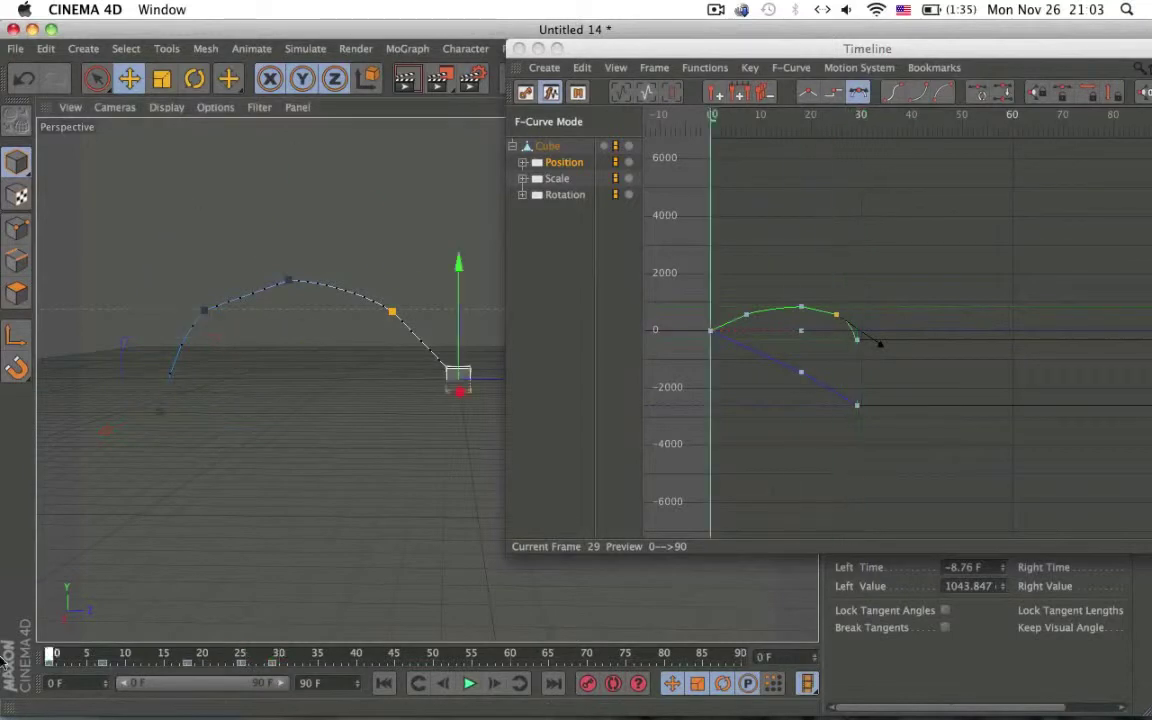
click(452, 683)
click(468, 683)
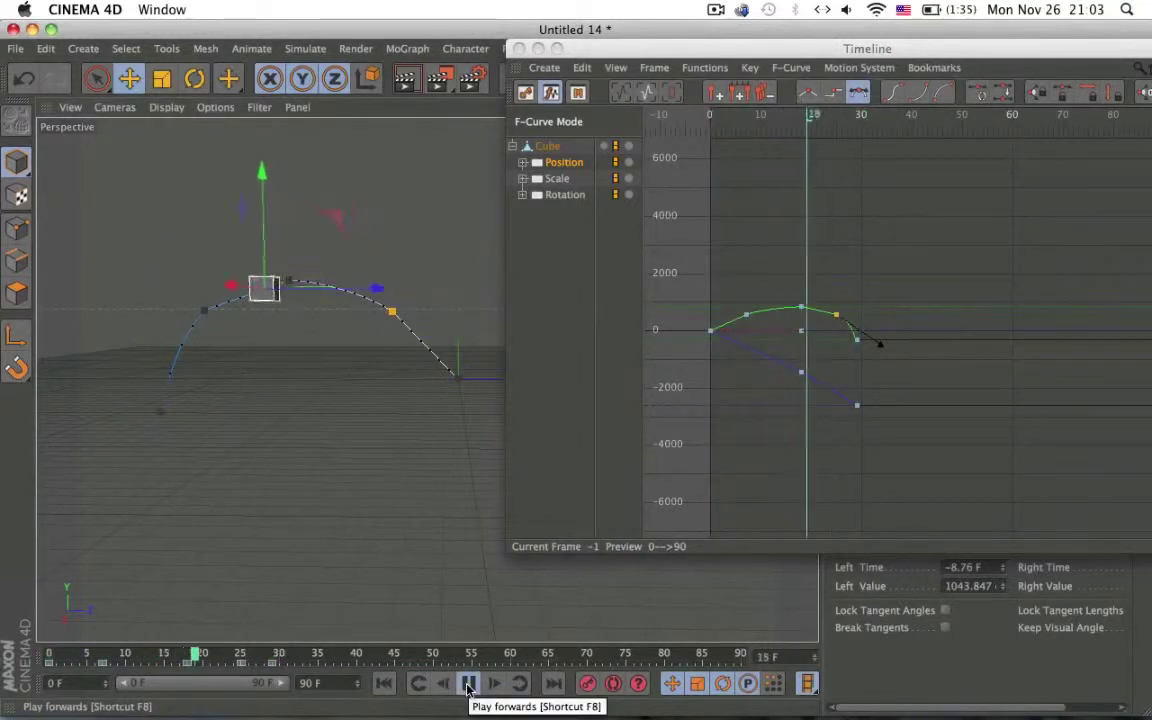
click(468, 683)
- Switch the Timeline to Key Mode and stretch the cube's keys proportionally so the last one falls at frame 43
mouse_move(855, 342)
mouse_down()
mouse_move(912, 328)
mouse_move(912, 291)
mouse_move(907, 360)
mouse_move(947, 296)
mouse_move(928, 365)
mouse_move(870, 342)
mouse_up()
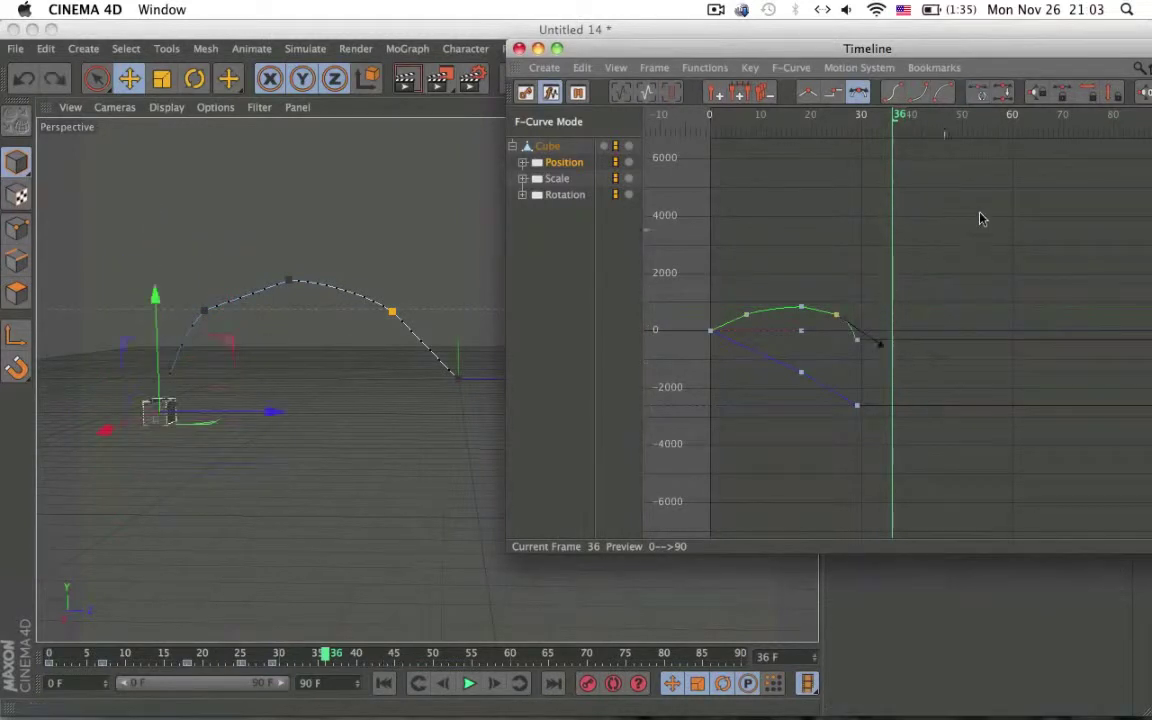
click(524, 94)
drag(687, 146, 845, 127)
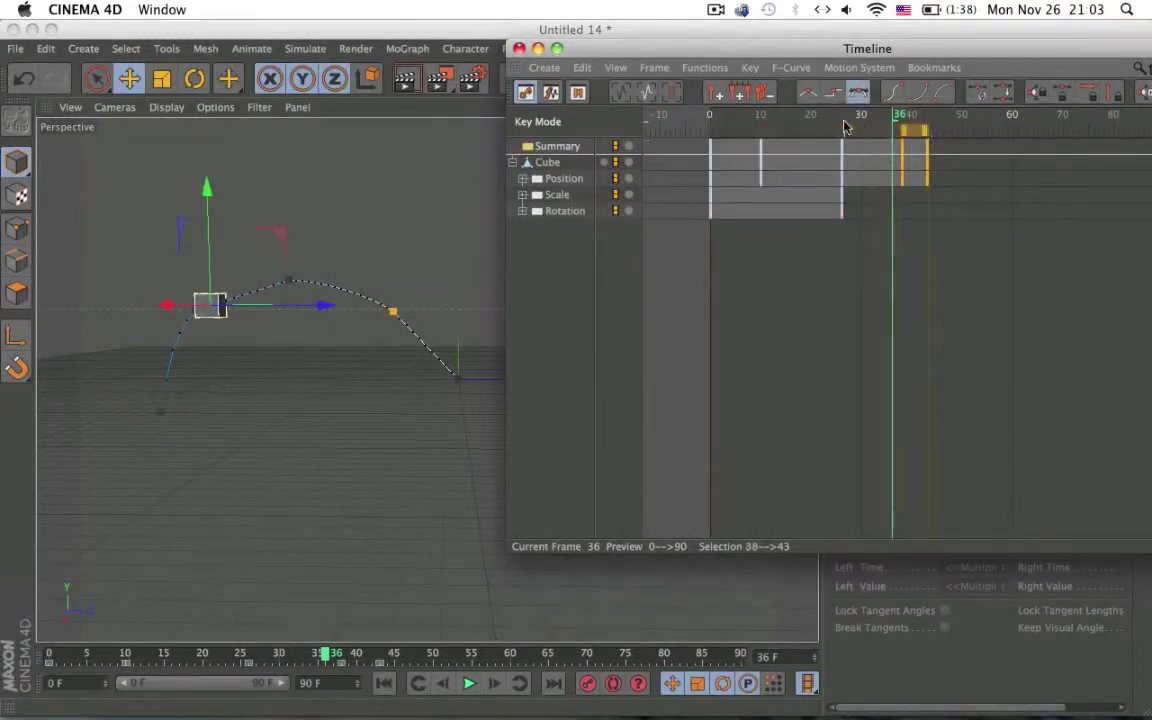
- Switch the Timeline to Motion Mode and try to add the Cube object to its list
click(577, 92)
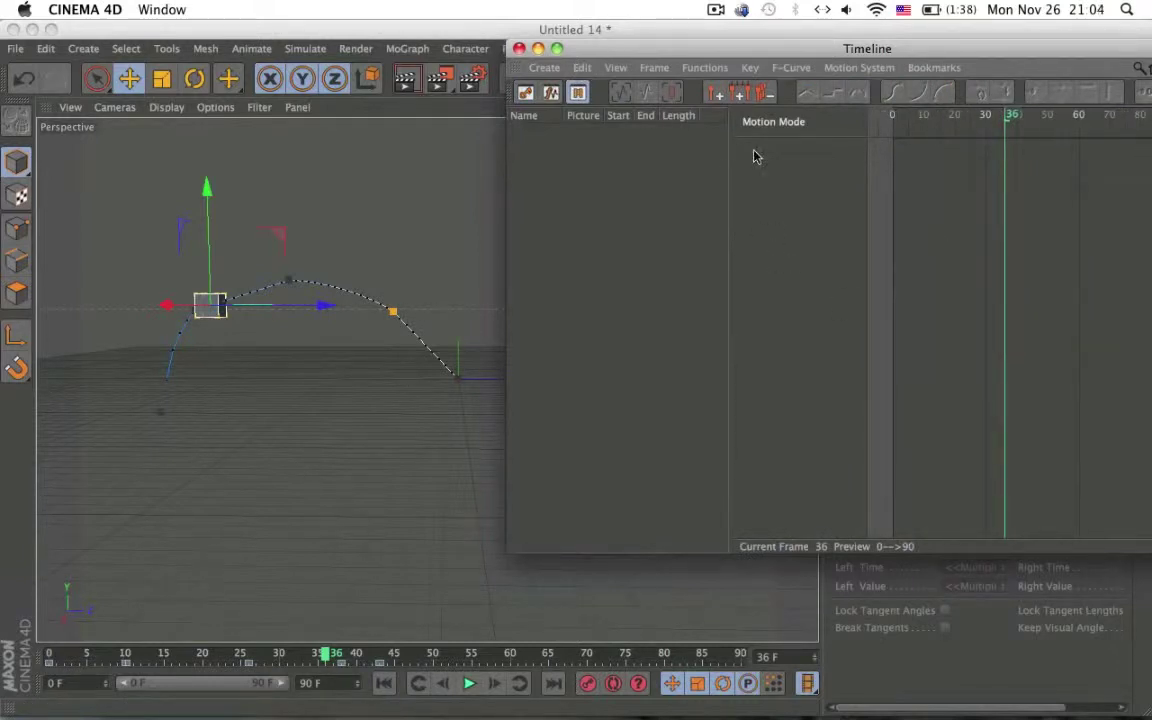
drag(713, 49, 311, 108)
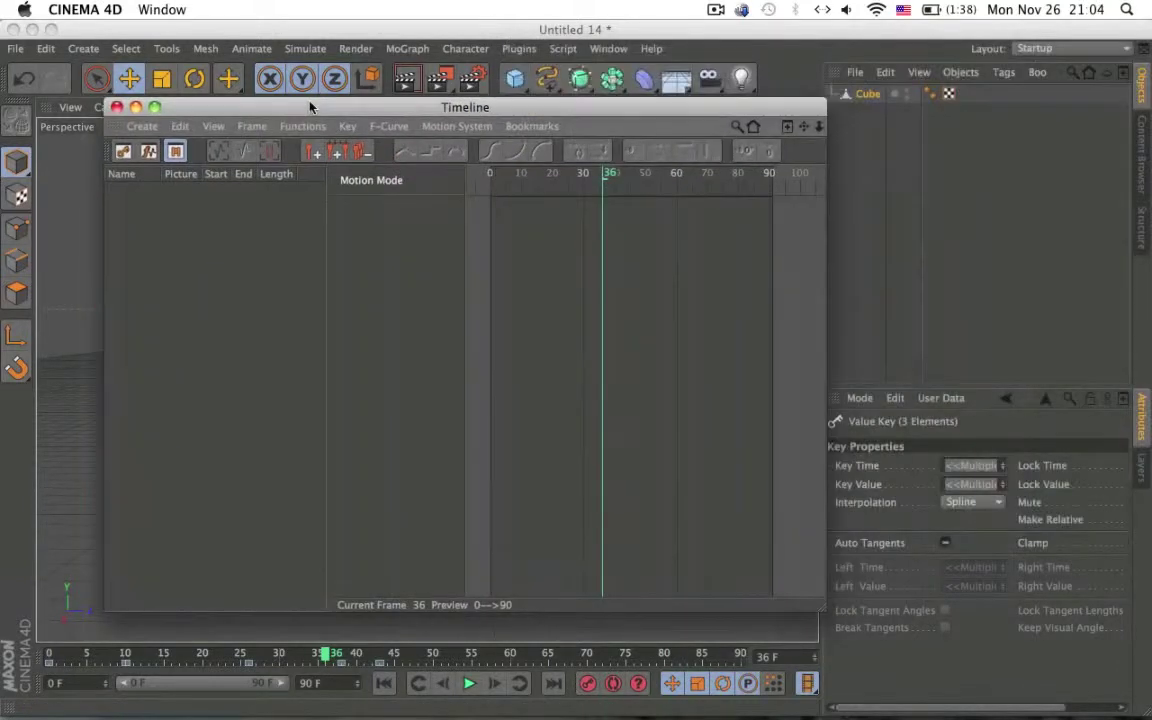
click(890, 92)
click(862, 91)
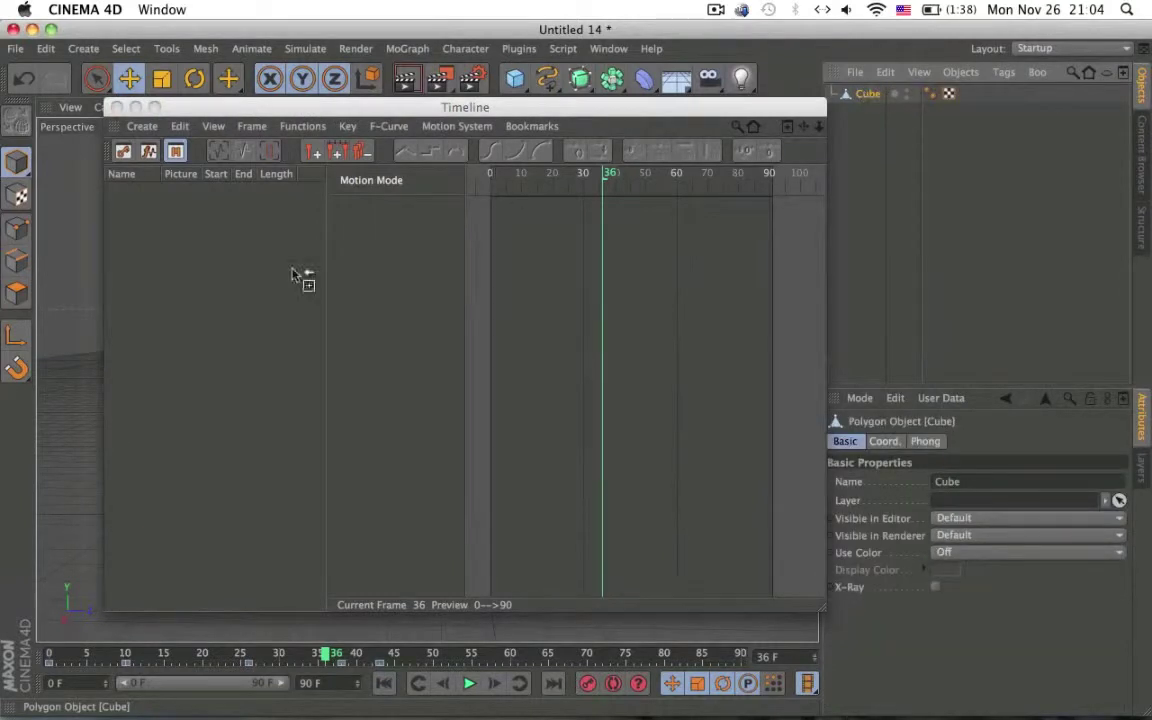
drag(292, 270, 280, 279)
drag(452, 123, 754, 120)
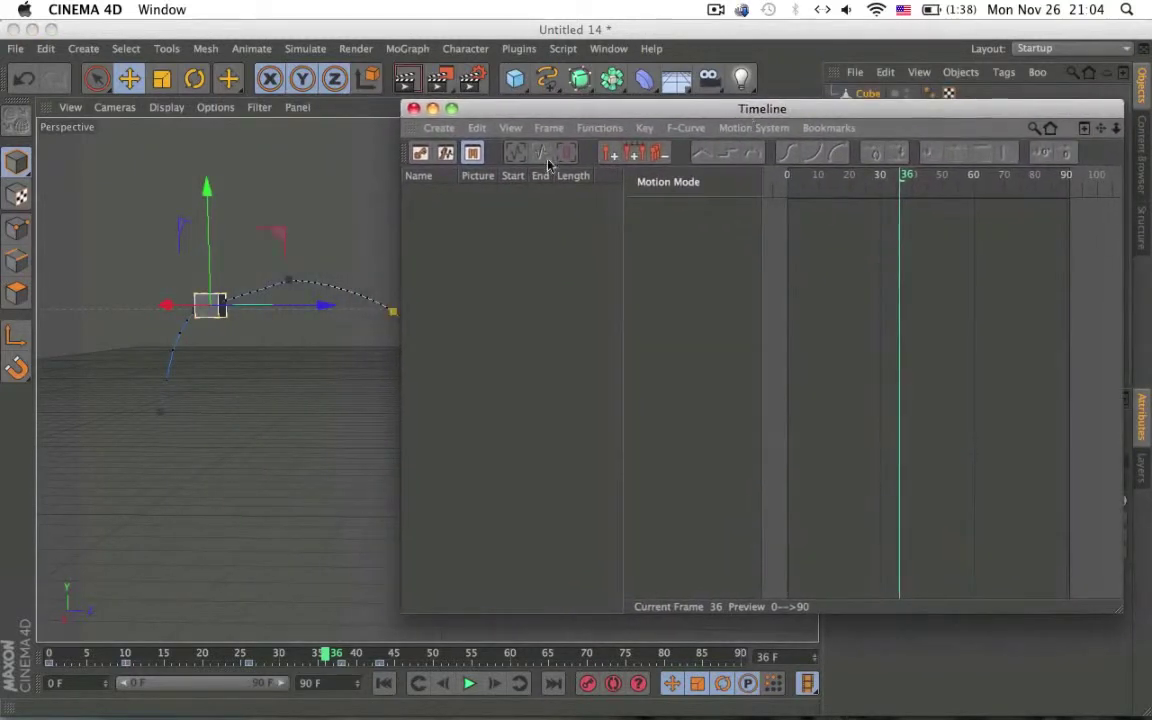
- Return the Timeline to Key Mode and select the cube's Scale track
click(430, 154)
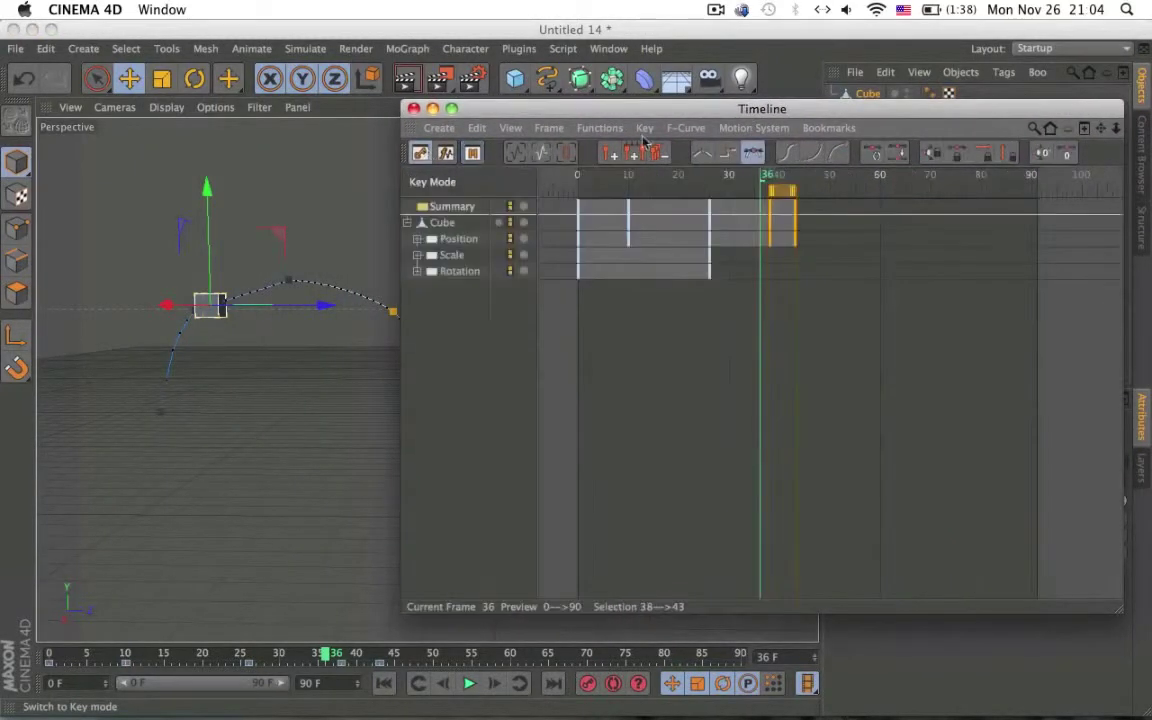
click(434, 241)
click(450, 256)
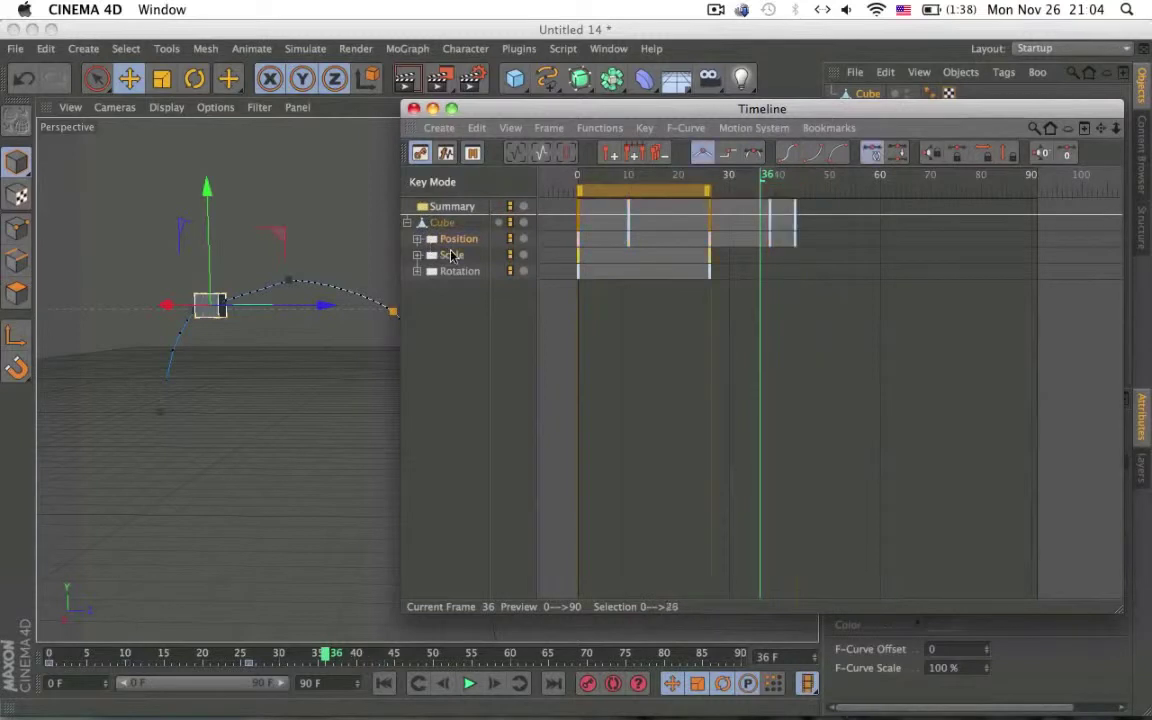
- Minimize the Timeline window and examine the cube and its motion path from several angles, near and far
click(432, 108)
alt+drag(393, 321, 266, 292)
alt+right_drag(226, 283, 334, 278)
alt+drag(335, 294, 483, 257)
alt+right_drag(329, 249, 498, 264)
alt+drag(810, 278, 293, 326)
scroll(293, 326, down, 3)
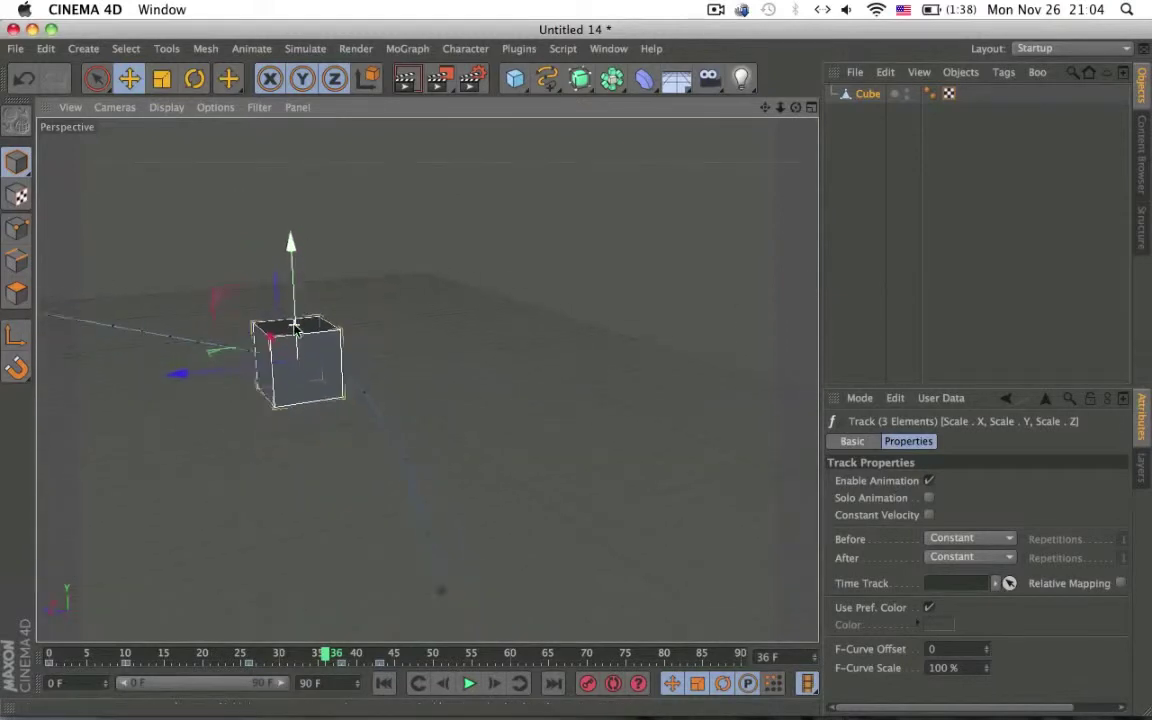
alt+middle_drag(293, 326, 525, 345)
scroll(525, 342, down, 2)
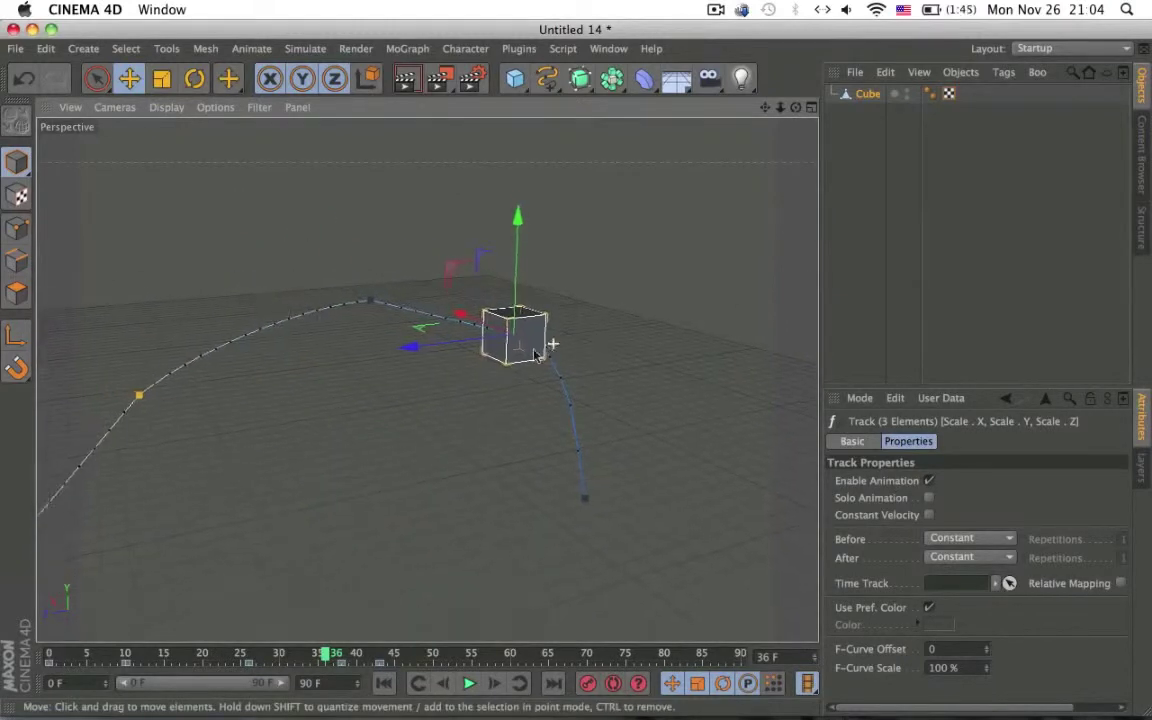
alt+drag(537, 355, 731, 395)
alt+drag(522, 337, 279, 508)
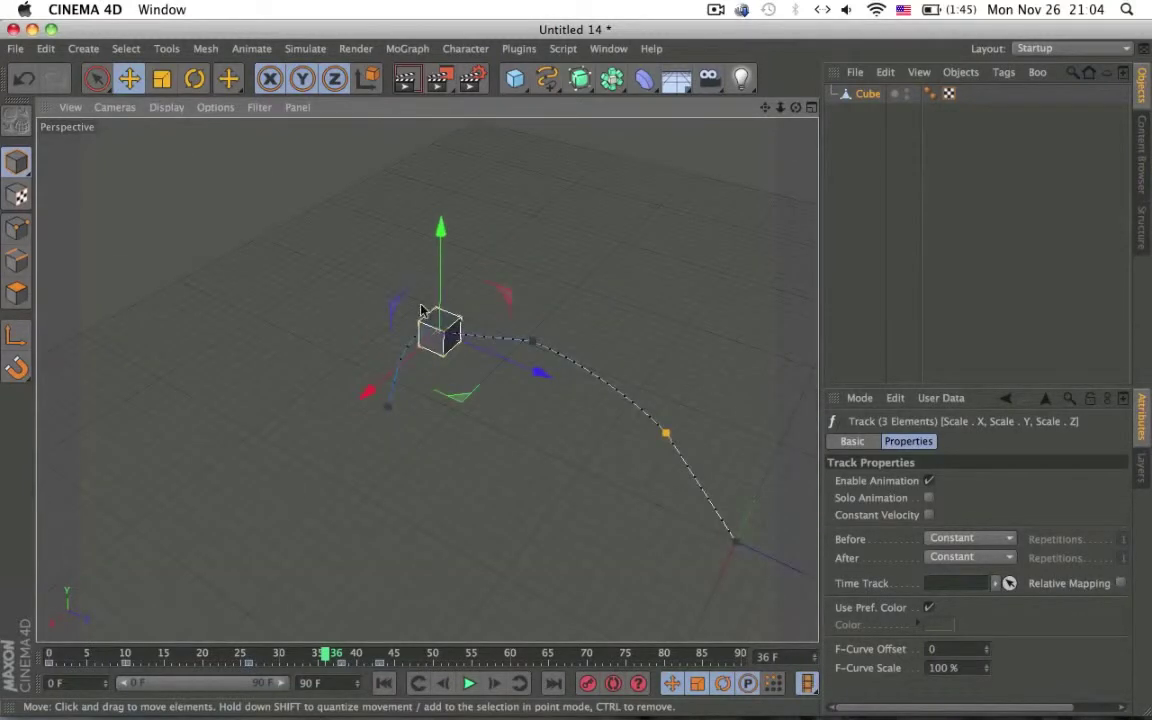
alt+drag(421, 311, 557, 306)
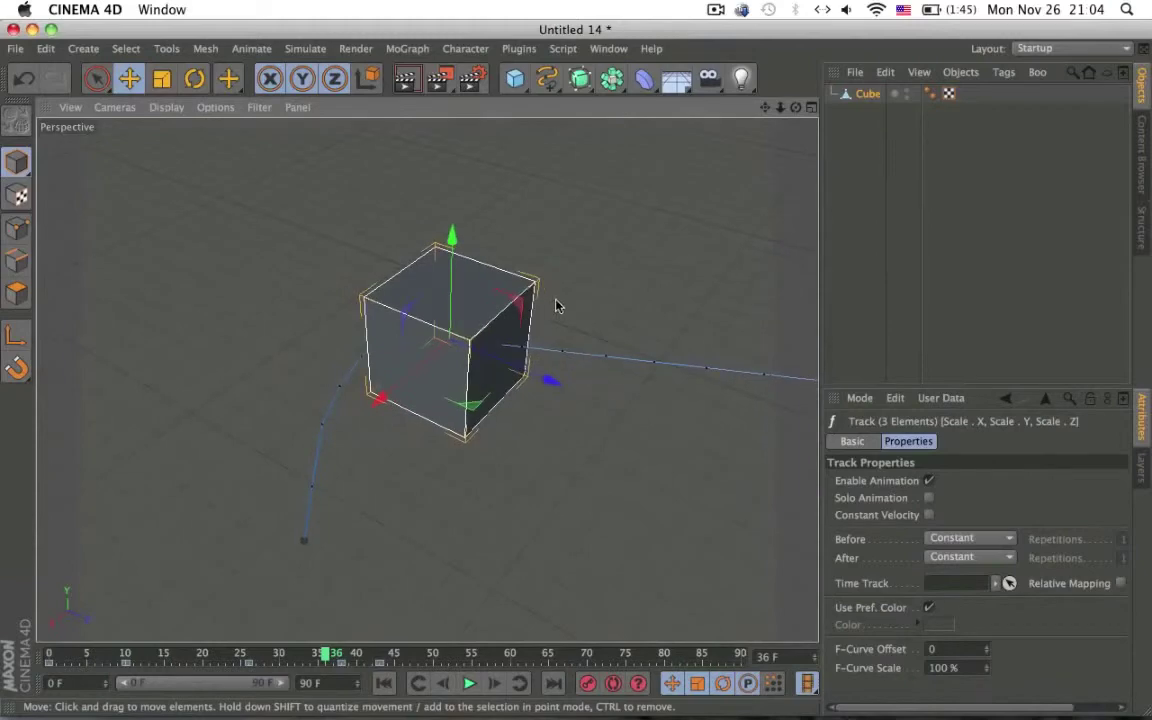